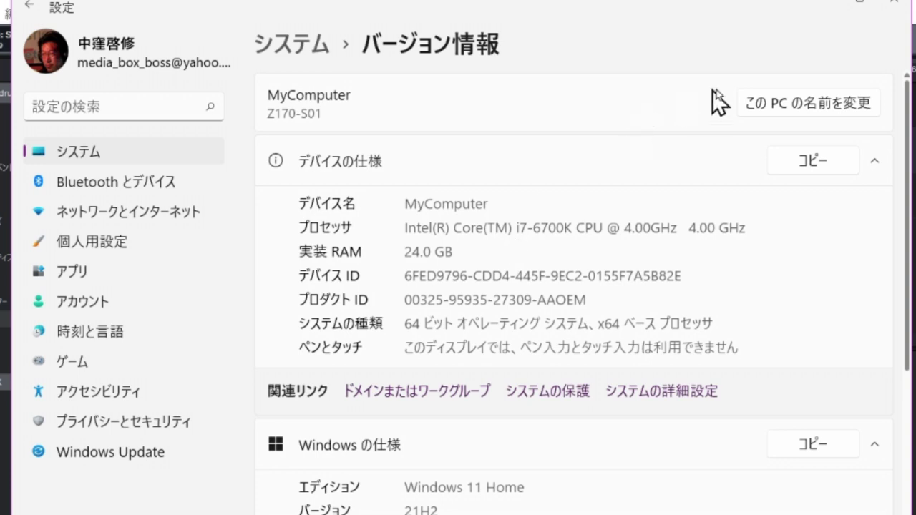
Step: Close the system information window and view the instrument plug-ins of the VG-AMBER and USYNTH tracks
left_click(893, 3)
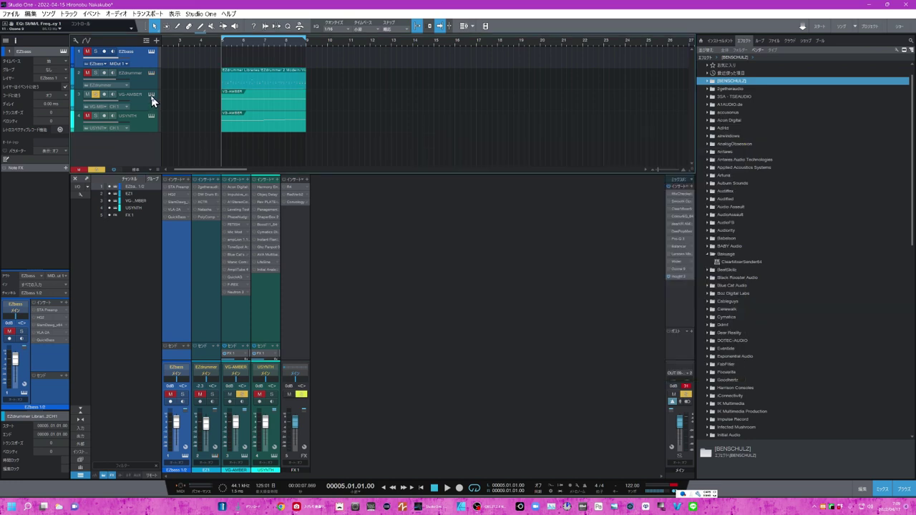
left_click(151, 96)
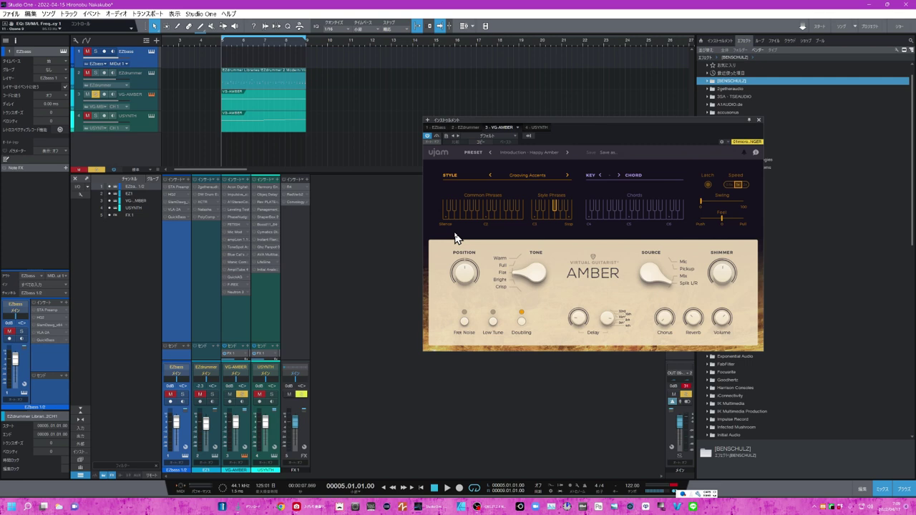
left_click(759, 119)
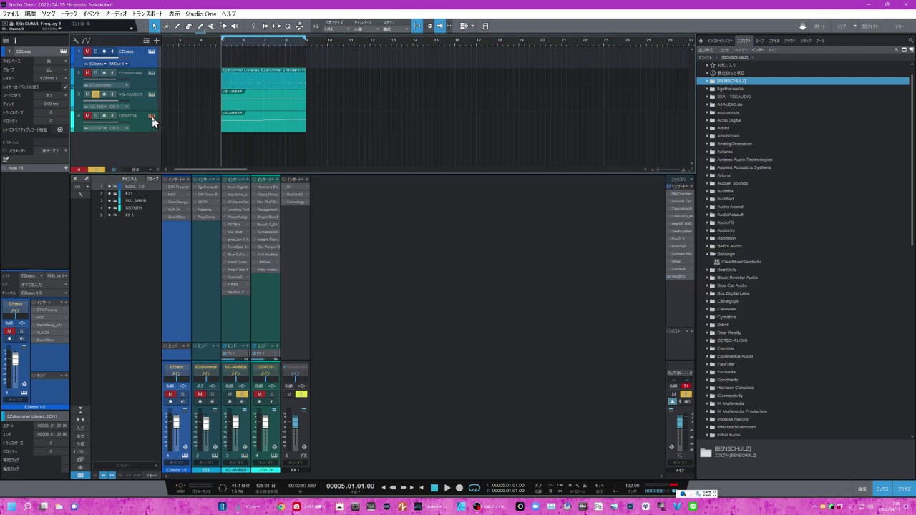
left_click(151, 117)
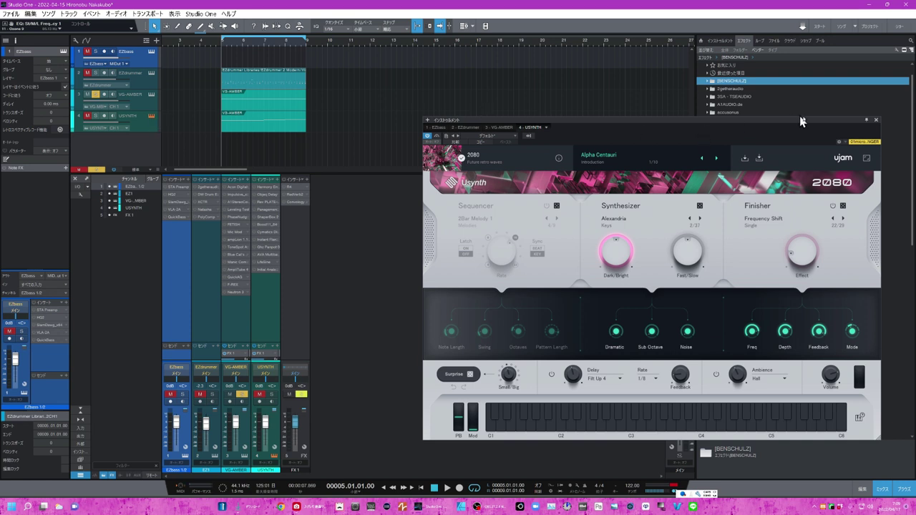
left_click(875, 120)
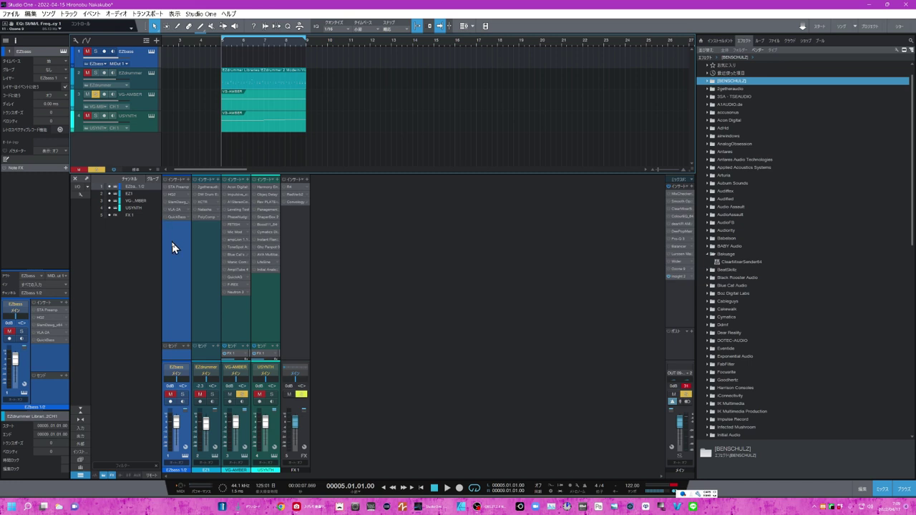
Step: Solo the EZbass channel and audition its STA Preamp insert by bypassing it, re-enabling it and raising Level In
left_click(183, 394)
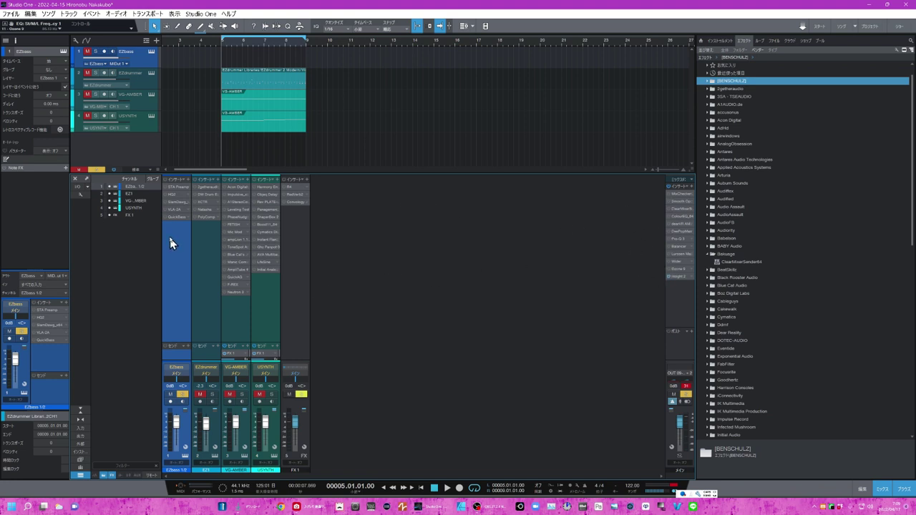
left_click(172, 187)
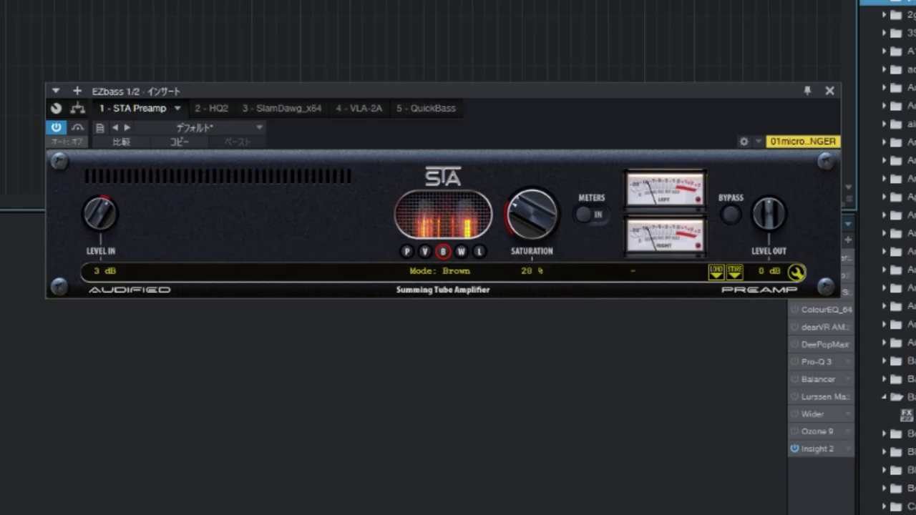
left_click(56, 129)
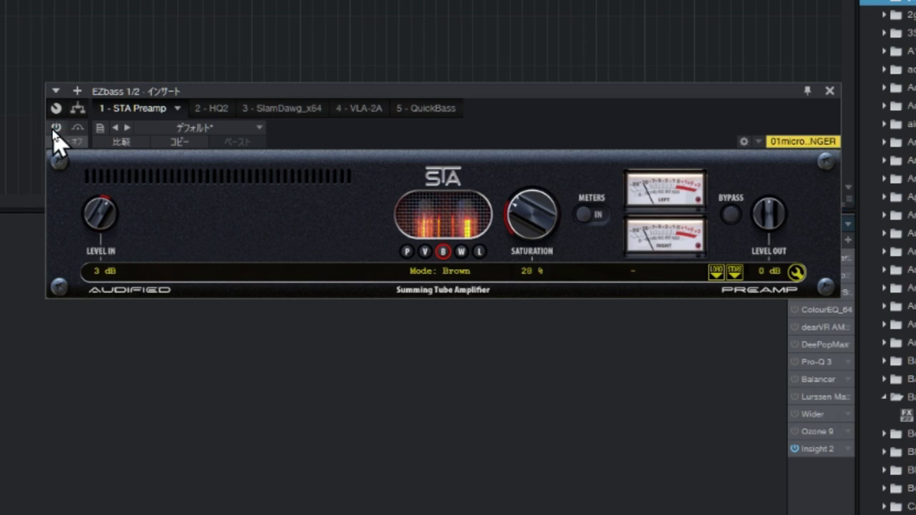
left_click(55, 129)
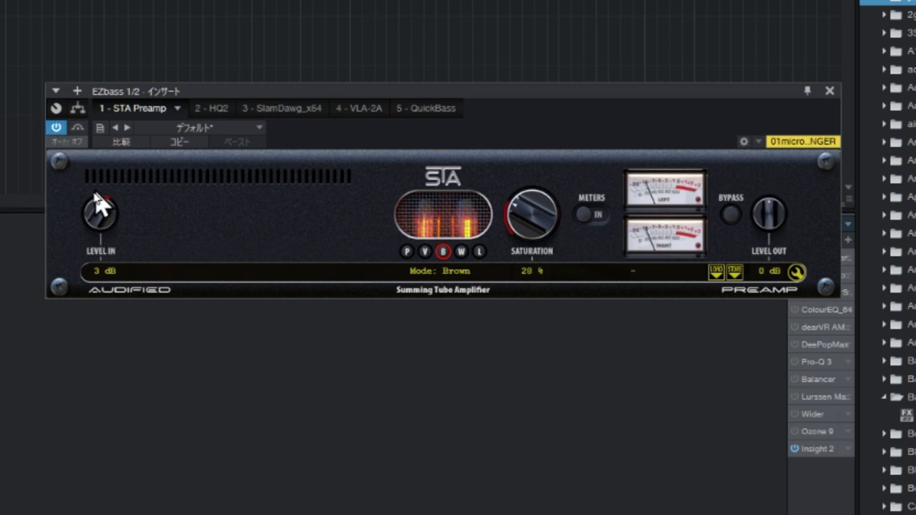
left_click_drag(100, 214, 109, 192)
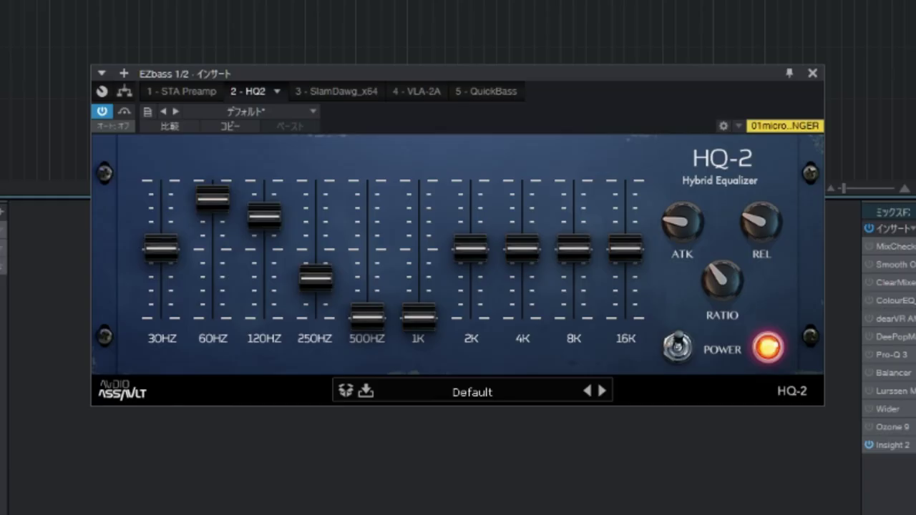
Step: Lower the 250 Hz band slightly on the EZbass channel's HQ2 equalizer and raise its attack and ratio
left_click_drag(317, 290, 340, 291)
mouse_move(675, 227)
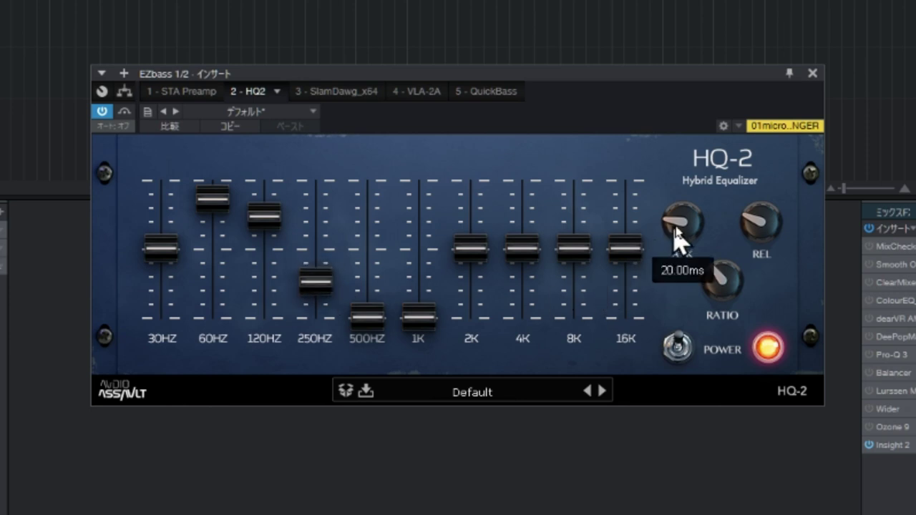
left_click_drag(670, 230, 701, 176)
left_click_drag(718, 276, 745, 223)
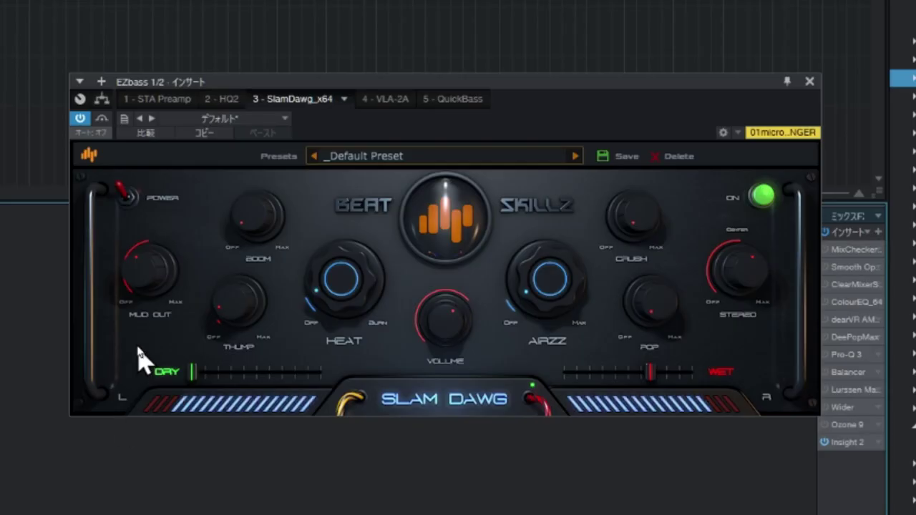
Step: Adjust the Heat amount in the EZbass channel's SlamDawg insert and the Gain of its VLA-2A compressor
left_click_drag(326, 282, 343, 307)
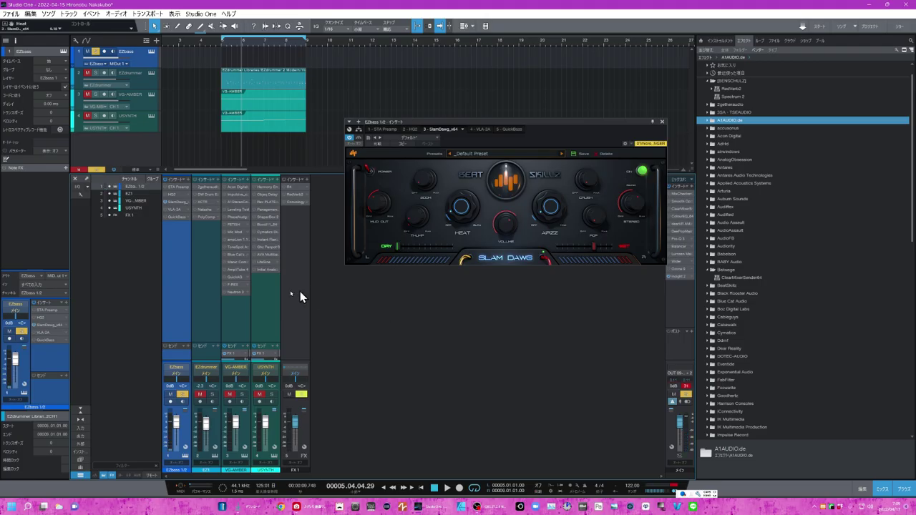
left_click(175, 211)
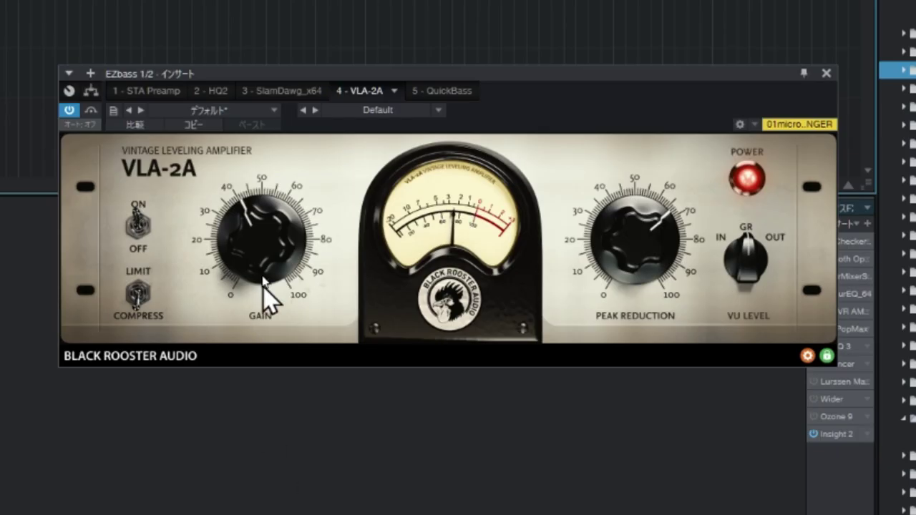
left_click_drag(256, 241, 252, 284)
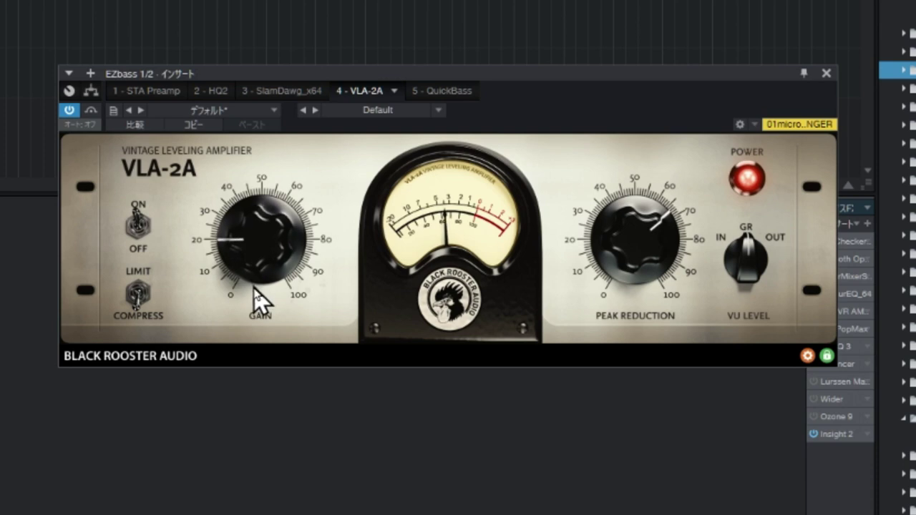
left_click_drag(253, 247, 250, 228)
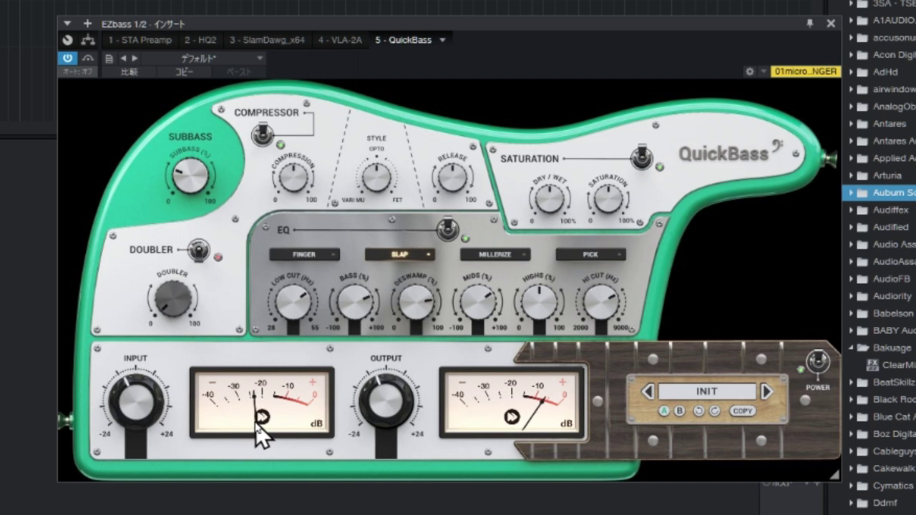
Step: Raise the Subbass amount in the EZbass channel's QuickBass insert, and enable its Doubler with a higher amount
left_click_drag(187, 176, 188, 169)
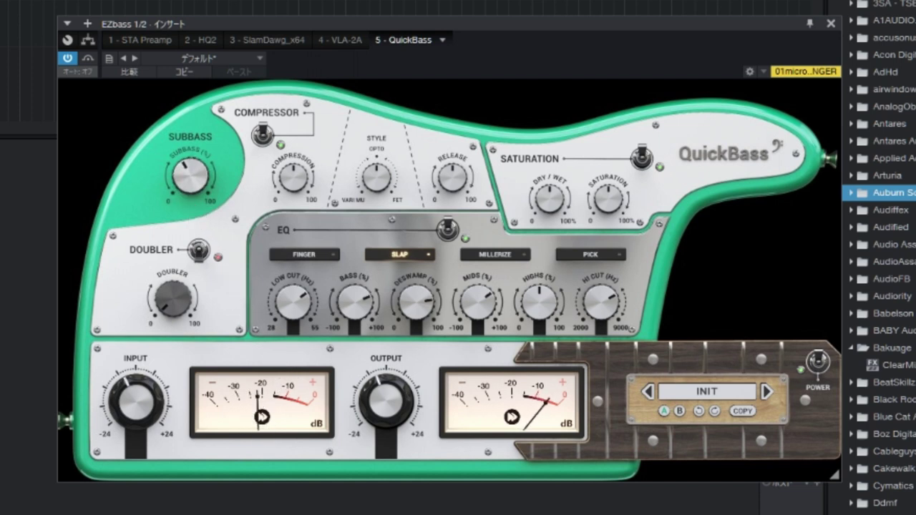
left_click(197, 251)
left_click_drag(174, 310, 174, 283)
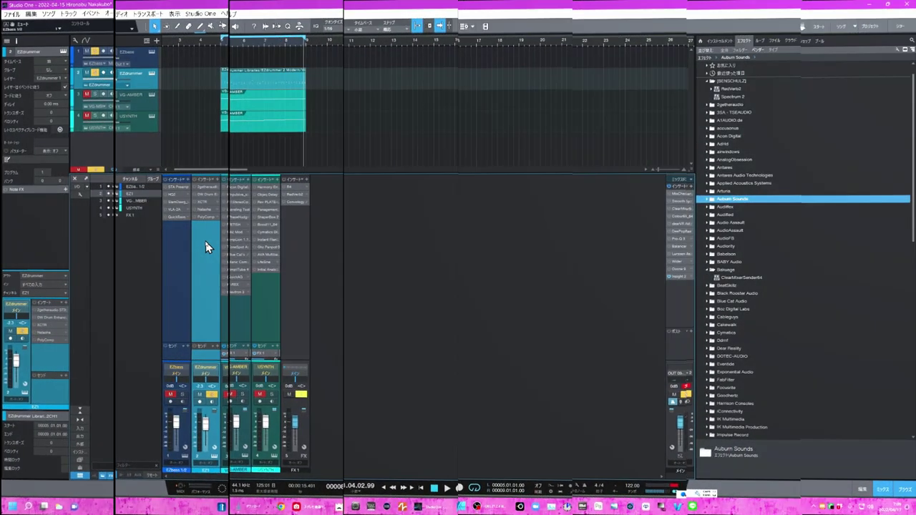
Step: Reduce the Width to 64 and lower the Low Cut in the EZdrummer channel's ST3REO insert
left_click(206, 245)
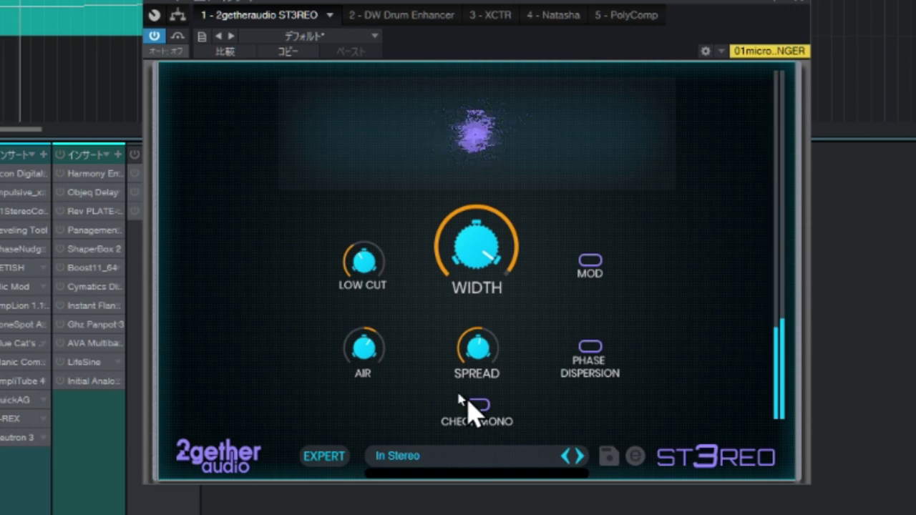
left_click_drag(486, 247, 542, 358)
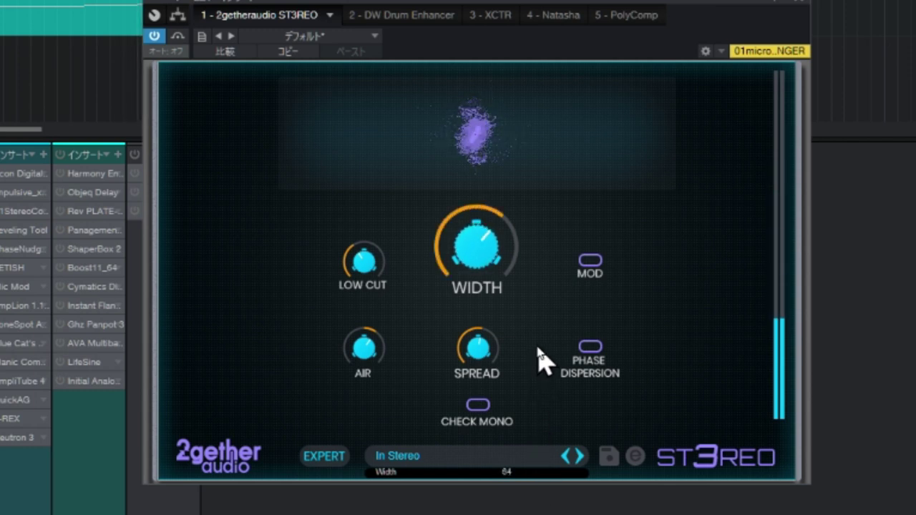
left_click_drag(368, 281, 385, 309)
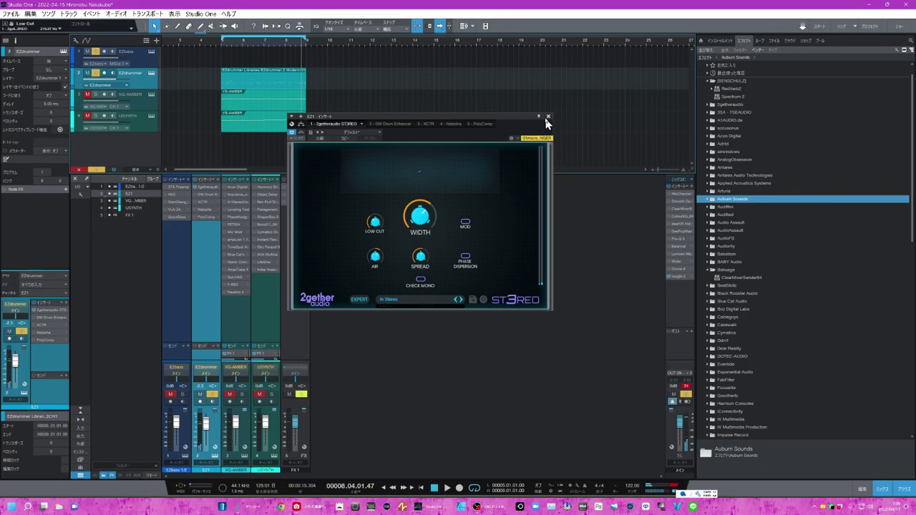
left_click(548, 116)
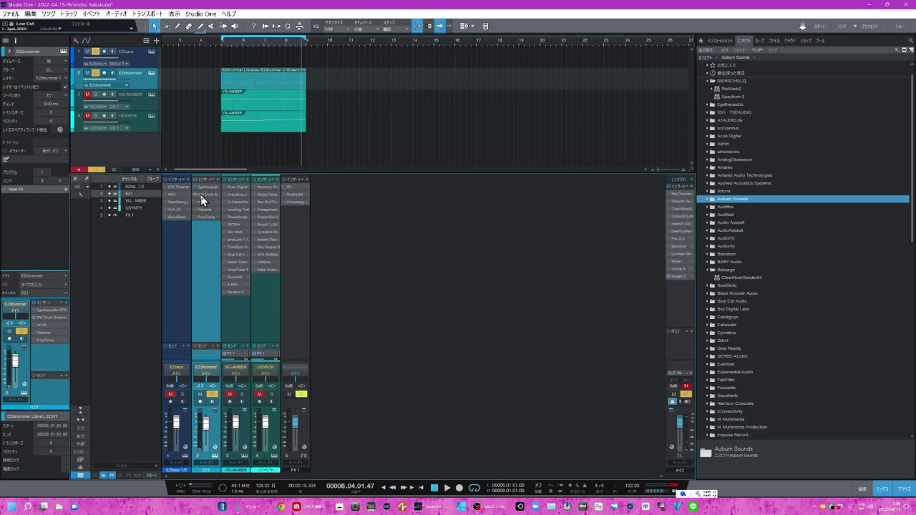
Step: Set the EZdrummer channel's DW Drum Enhancer to Vintage Kick with 56.5 % saturation and a lower output level
left_click(201, 195)
left_click(222, 48)
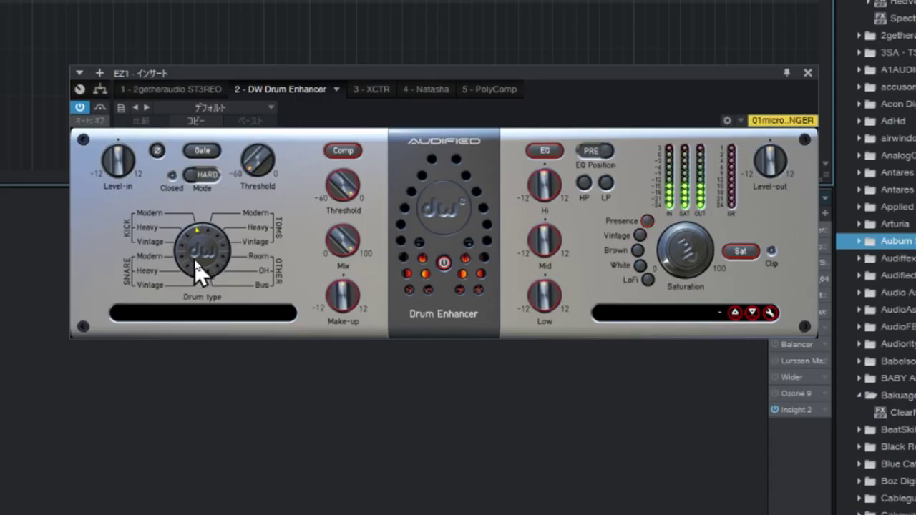
left_click_drag(197, 246, 219, 205)
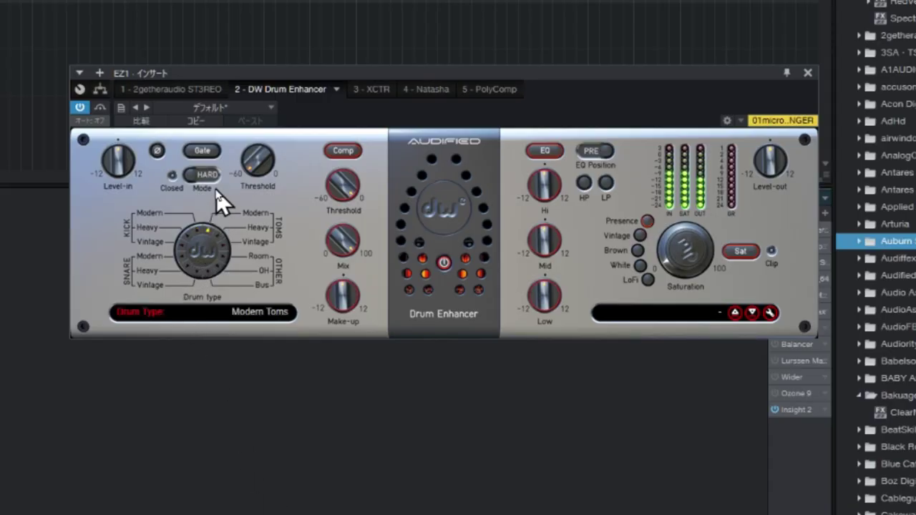
left_click_drag(206, 246, 177, 250)
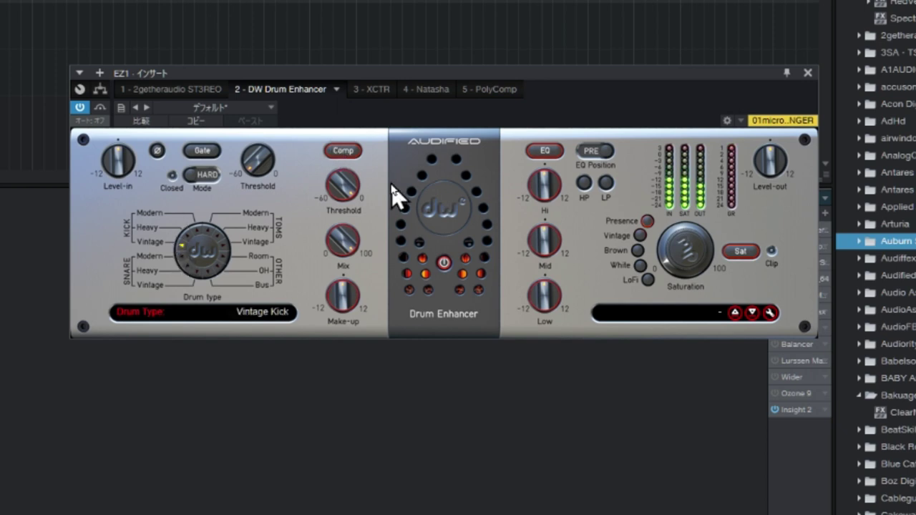
left_click_drag(695, 245, 730, 201)
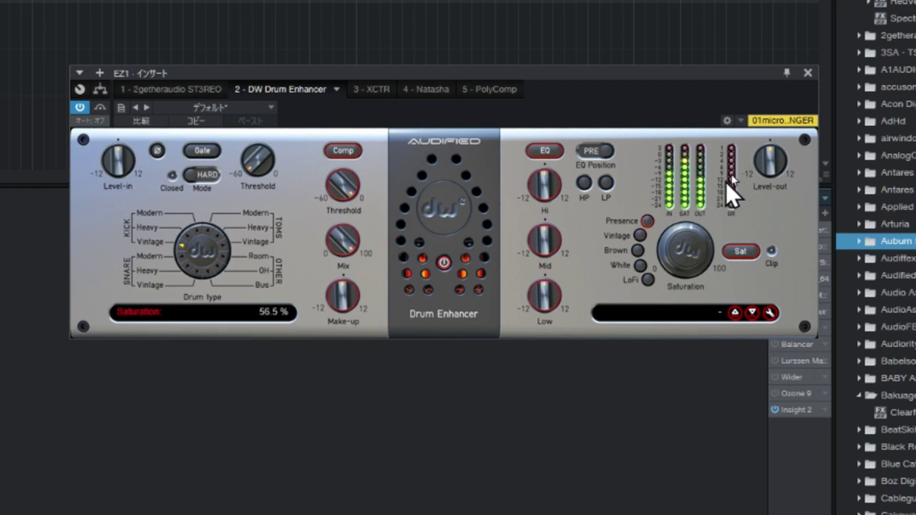
left_click_drag(783, 149, 771, 165)
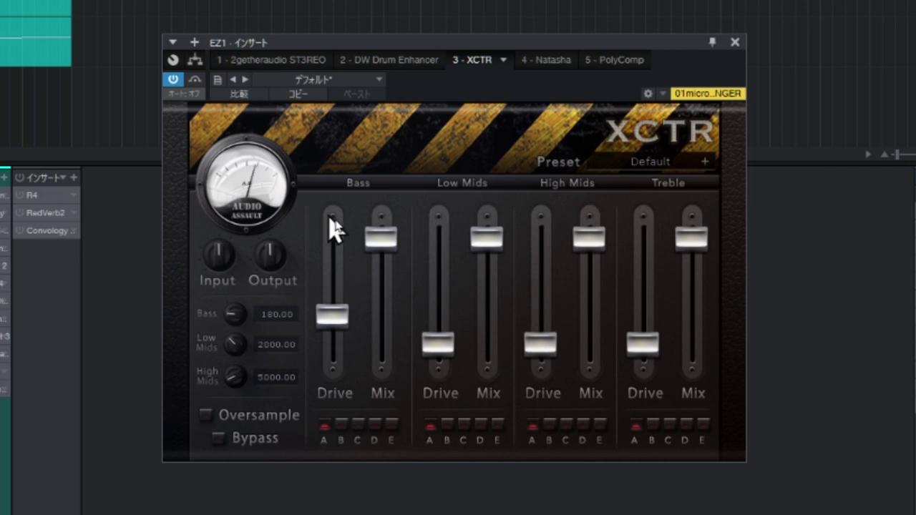
Step: Lower the Bass drive, raise the Low Mids drive and adjust the High Mids drive in the EZdrummer channel's XCTR insert
left_click_drag(336, 320, 351, 358)
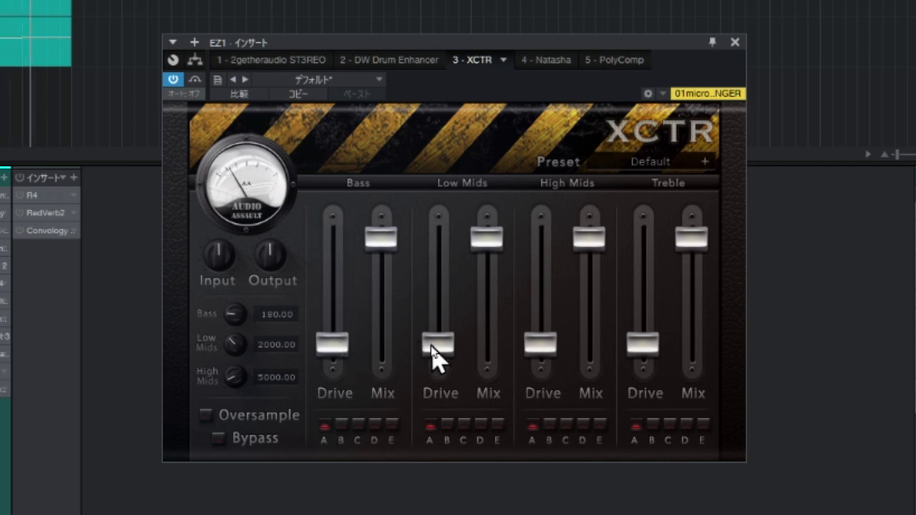
left_click_drag(432, 347, 437, 302)
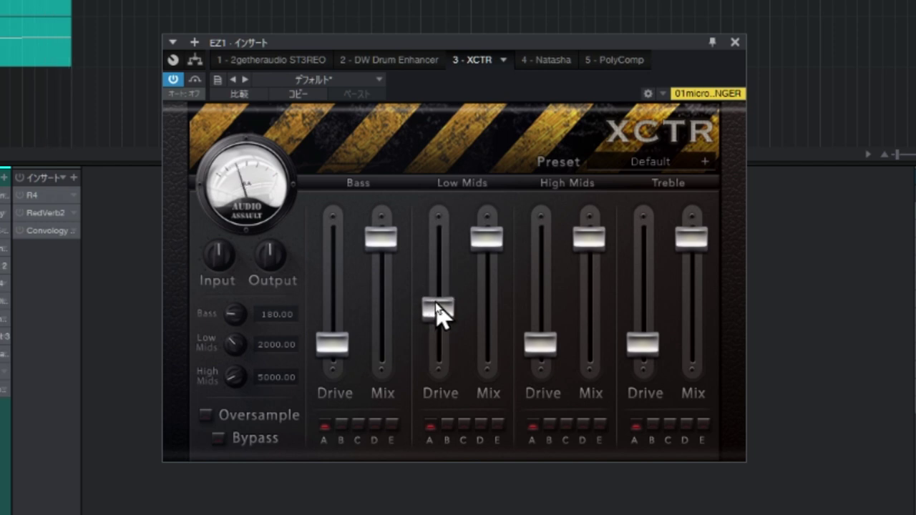
mouse_move(537, 346)
left_mouse_down()
mouse_move(539, 290)
mouse_move(540, 360)
left_mouse_up()
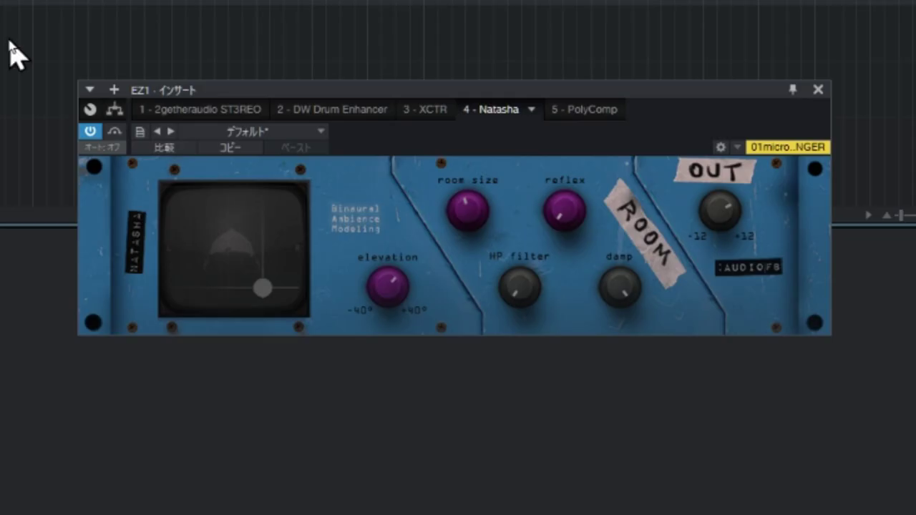
Step: Reduce the room size in the EZdrummer channel's Natasha insert and close the plug-in
mouse_move(495, 167)
left_click_drag(466, 209, 484, 290)
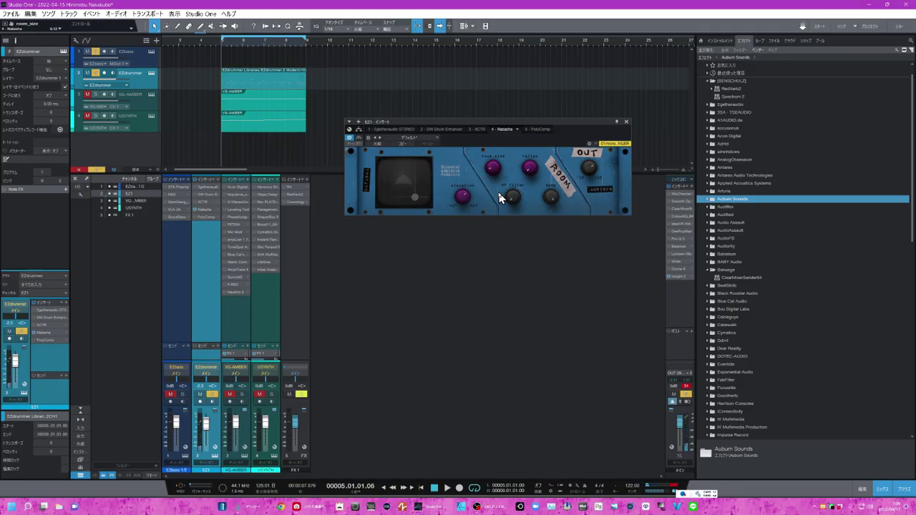
key("Escape")
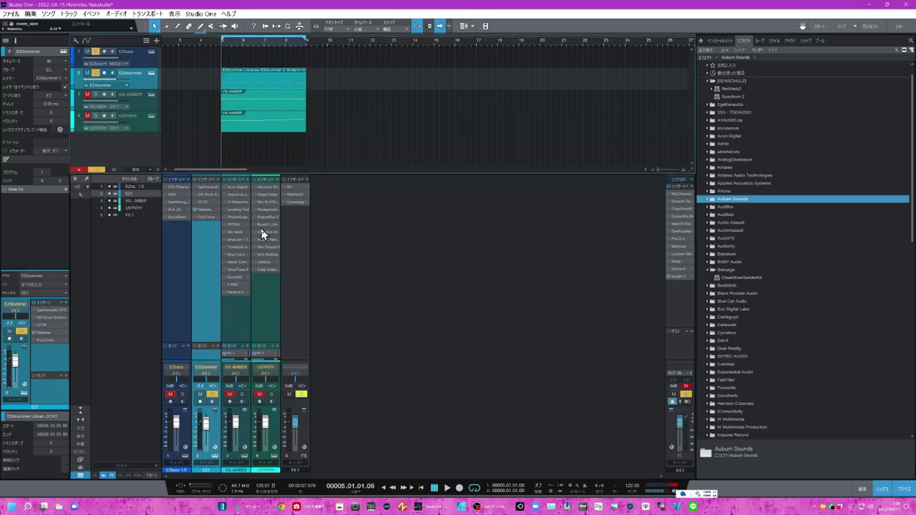
Step: Raise the low crossover frequency and the low-band ratio in the EZdrummer channel's PolyComp insert
left_click(206, 216)
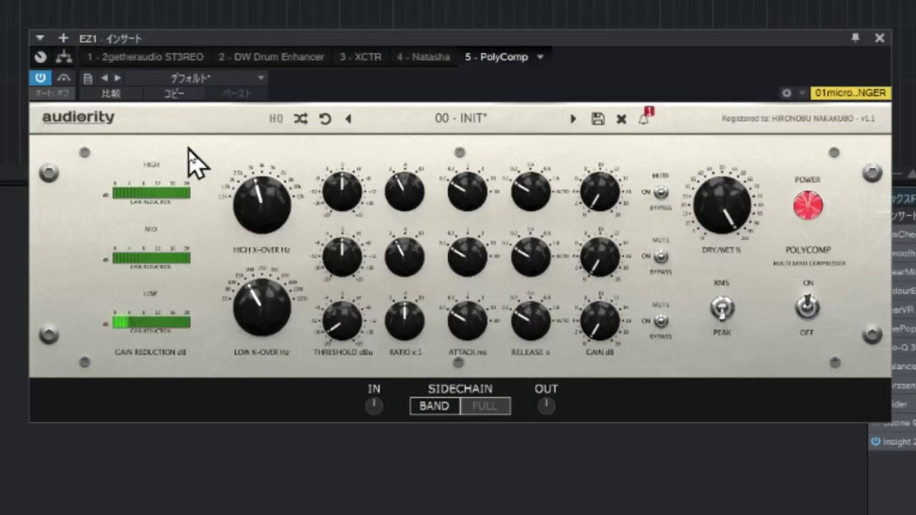
left_click_drag(275, 298, 294, 258)
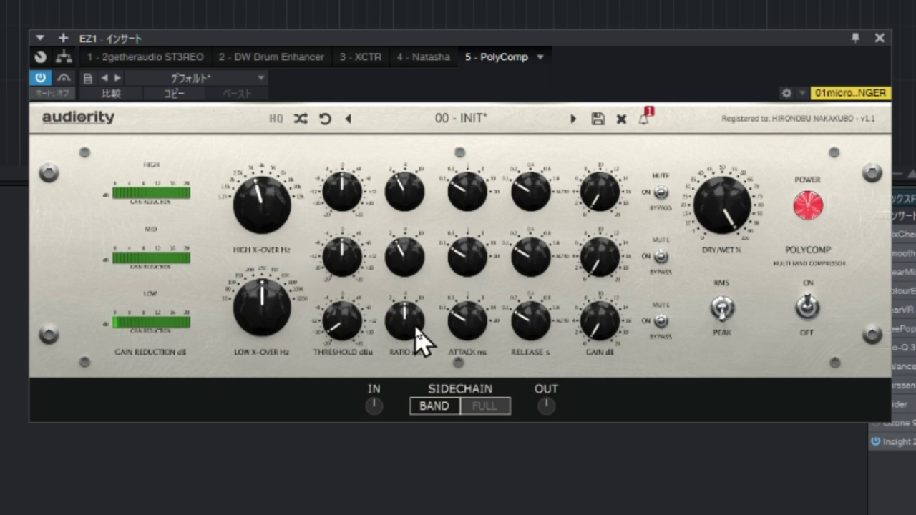
mouse_move(415, 333)
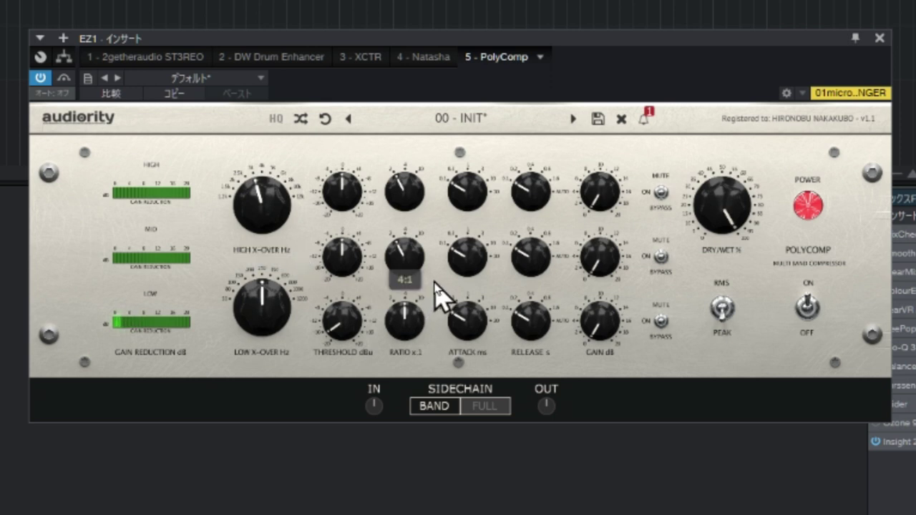
left_click_drag(430, 328, 450, 255)
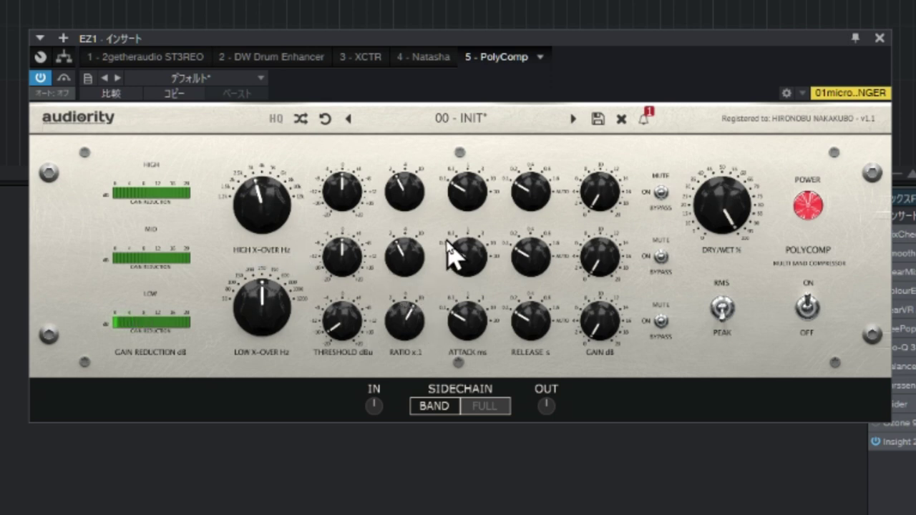
mouse_move(453, 250)
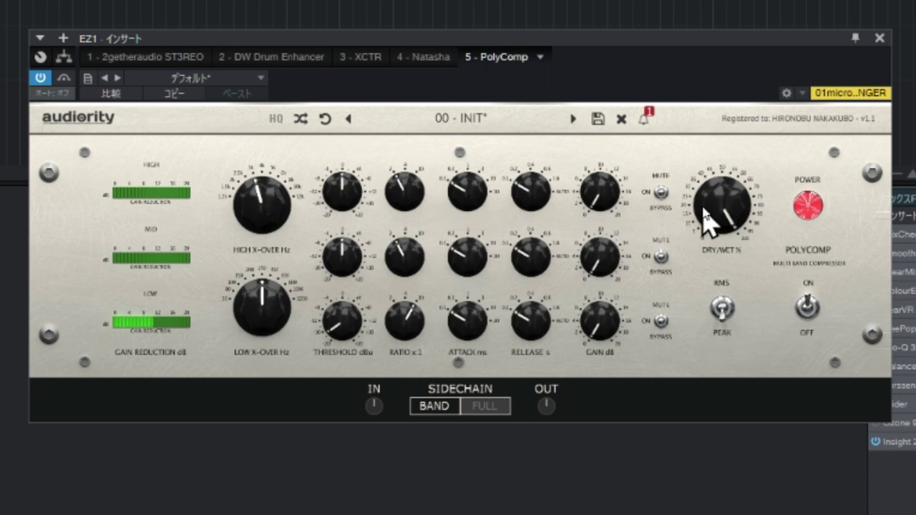
Step: Lower PolyComp's dry/wet mix to about 50 % and compare the EZdrummer channel with the effect bypassed and active
left_click_drag(716, 205, 723, 314)
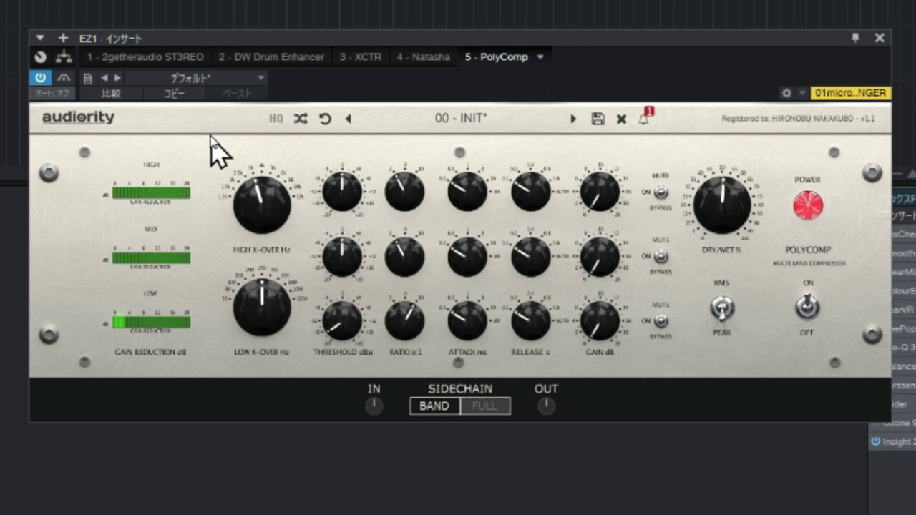
left_click(42, 78)
left_click(42, 78)
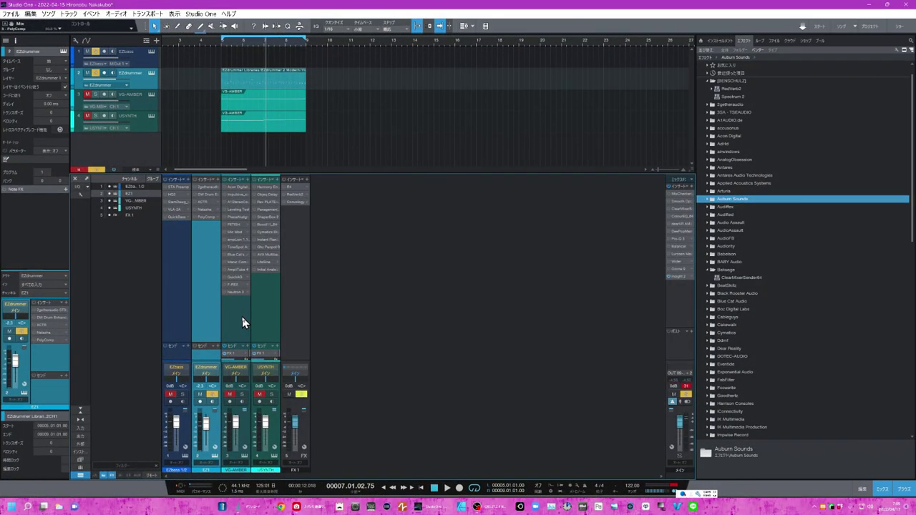
Step: Load the Mart 45 ES2 1c impulse response in the VG-AMBER channel's Impulsive insert and compare it bypassed and active
left_click(242, 322)
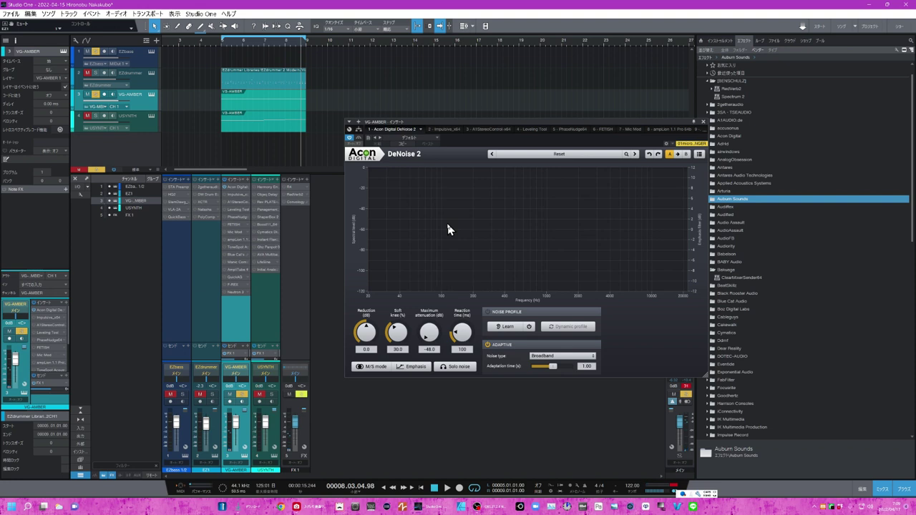
left_click(242, 195)
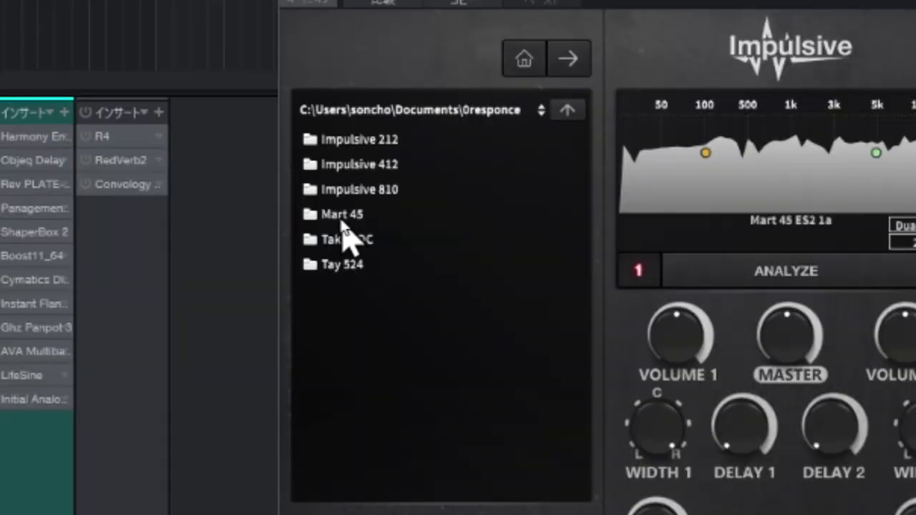
double_click(340, 217)
double_click(368, 189)
double_click(367, 189)
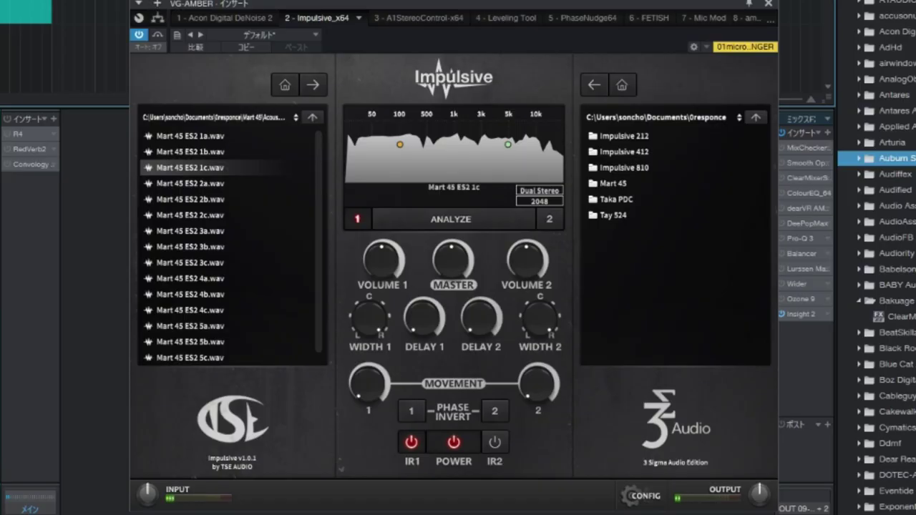
left_click(140, 34)
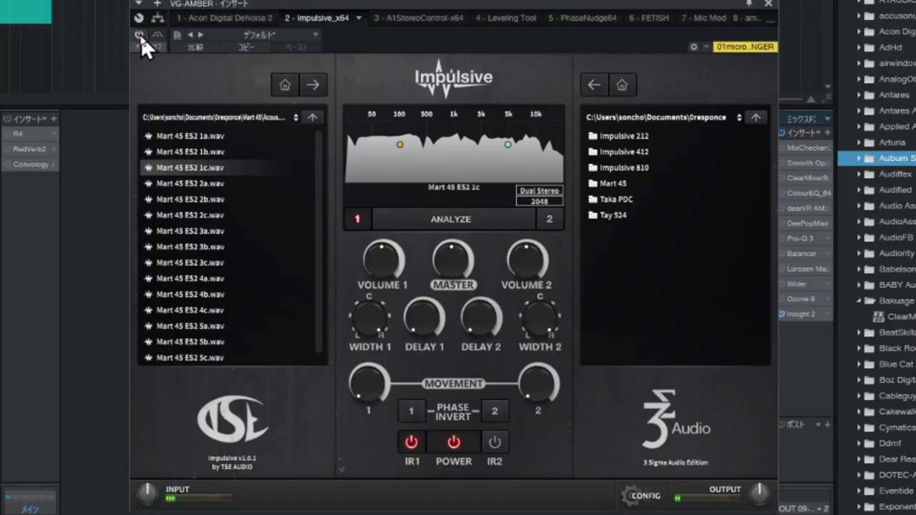
left_click(140, 34)
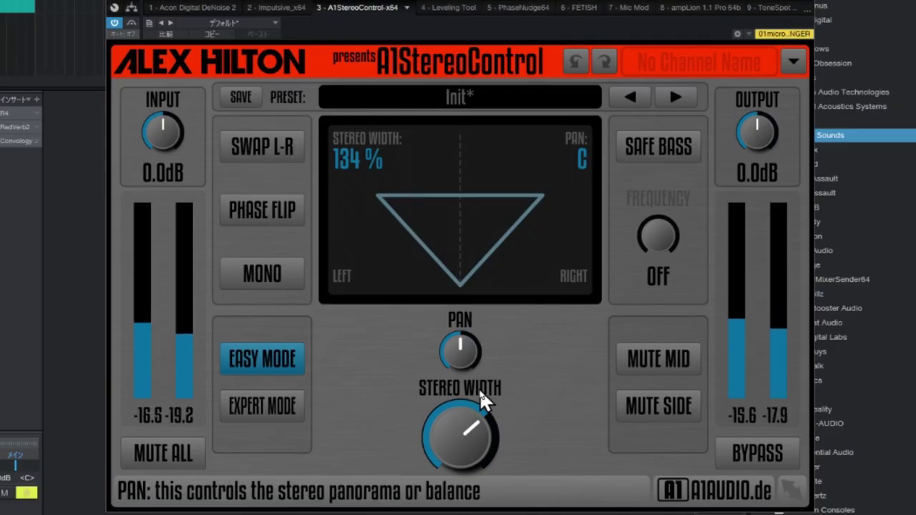
Step: Adjust the stereo width in VG-AMBER's A1StereoControl, and compare its Leveling Tool bypassed and active while playing from bar 5
mouse_move(454, 433)
left_mouse_down()
mouse_move(454, 495)
mouse_move(459, 432)
left_mouse_up()
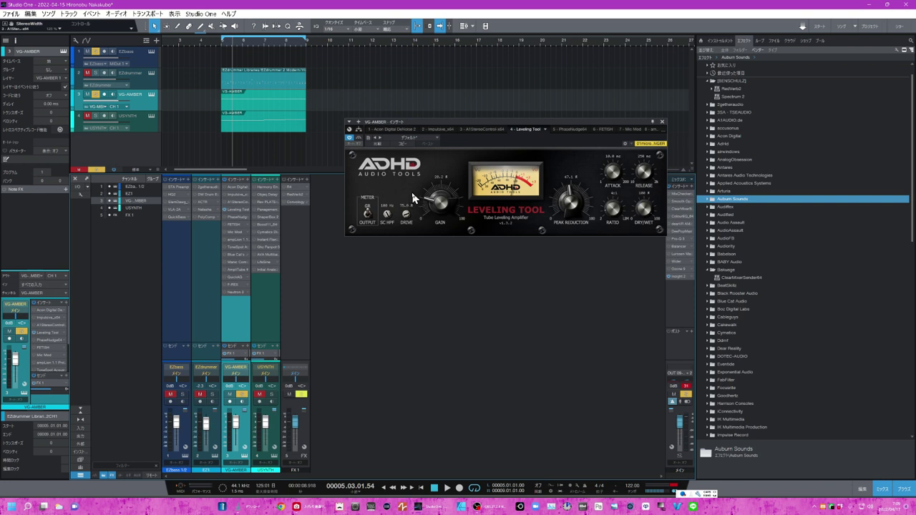
left_click(221, 44)
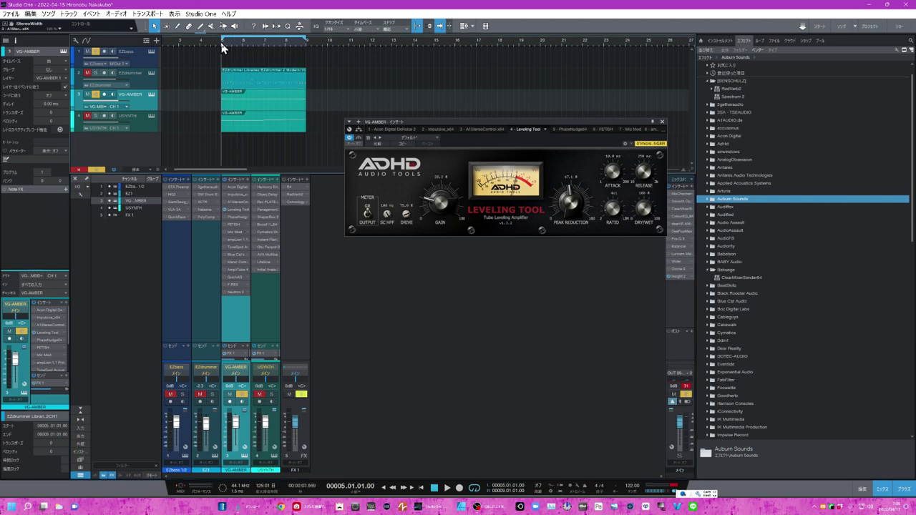
key("space")
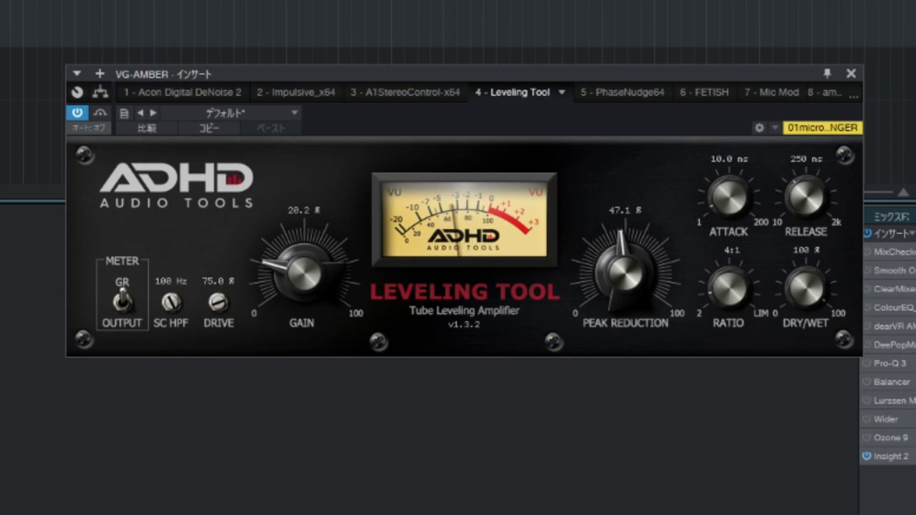
left_click(77, 112)
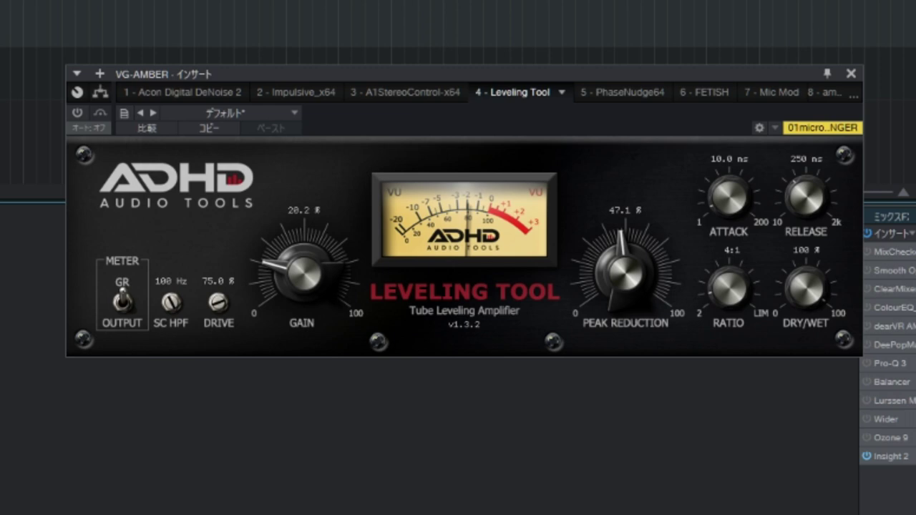
left_click(77, 112)
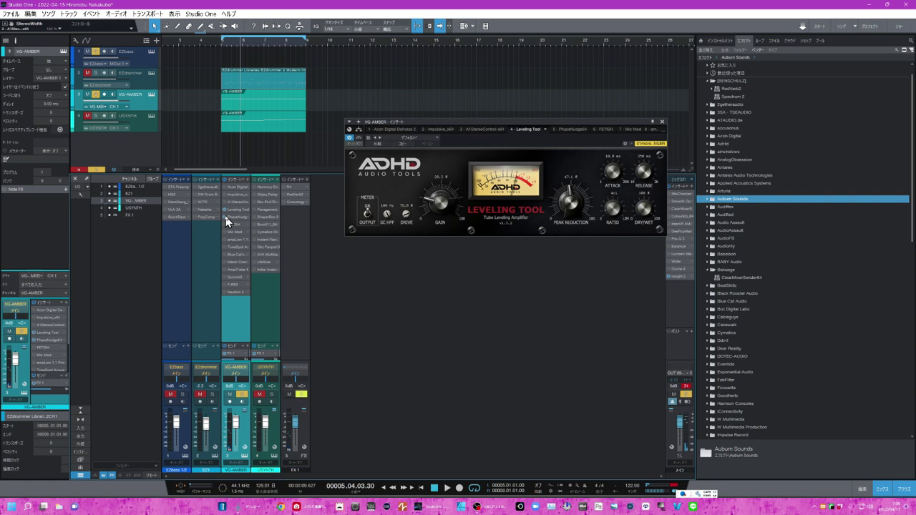
Step: Enable the VG-AMBER channel's PhaseNudge64 insert and lower its Dry/Wet to about 0.75
double_click(226, 217)
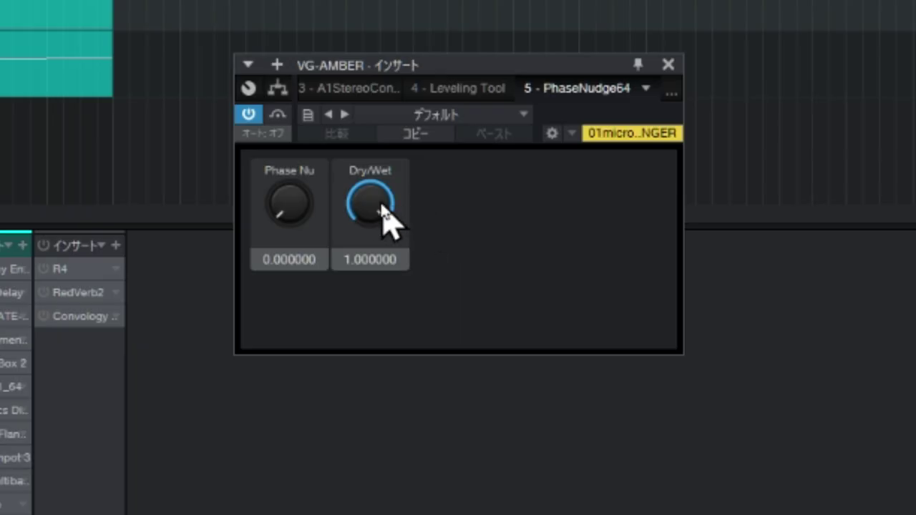
left_click_drag(392, 167, 389, 187)
left_click_drag(372, 269, 440, 332)
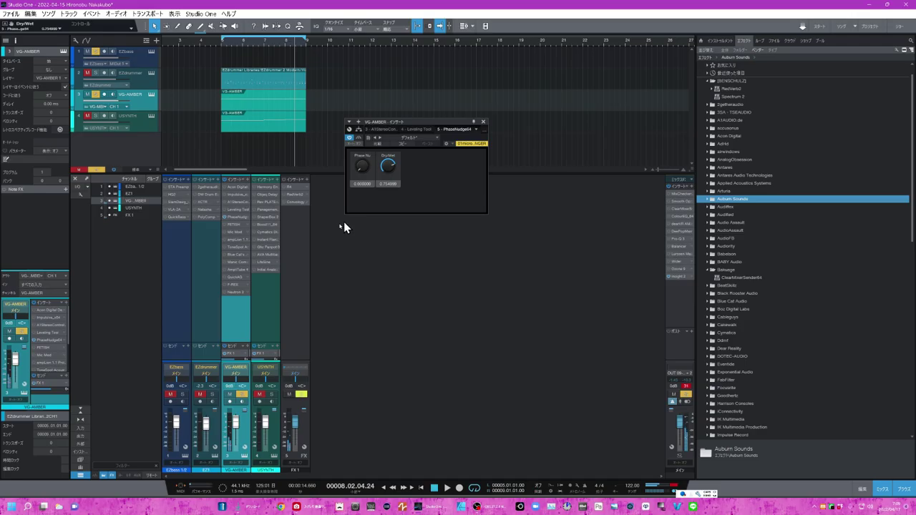
Step: Activate the VG-AMBER channel's FETISH compressor and compare the sound with it bypassed and active
left_click(230, 224)
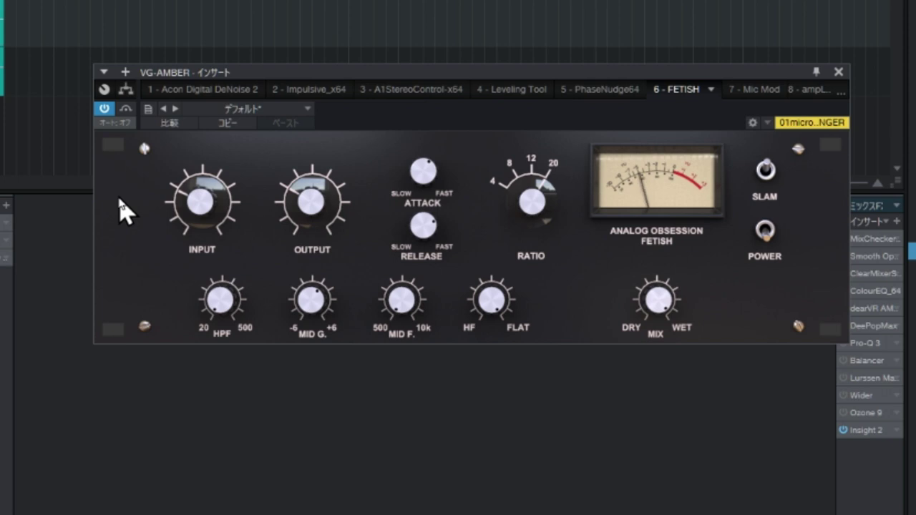
left_click(106, 111)
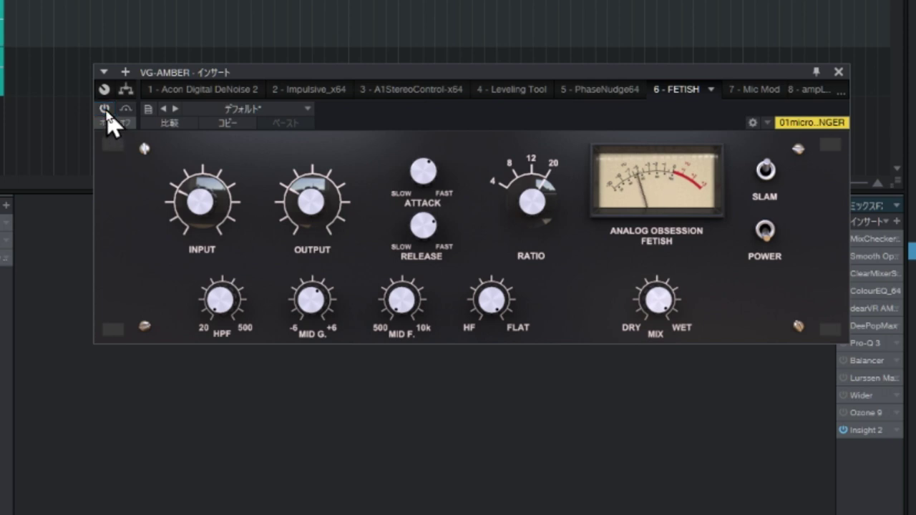
left_click(106, 111)
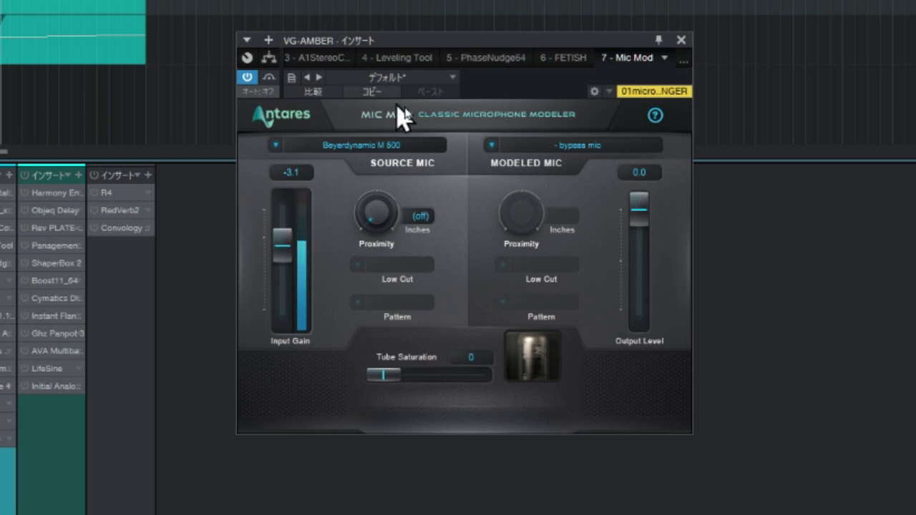
Step: Set the modeled microphone to Blue Bluebird in the VG-AMBER channel's Mic Mod insert
left_click(588, 149)
mouse_move(575, 249)
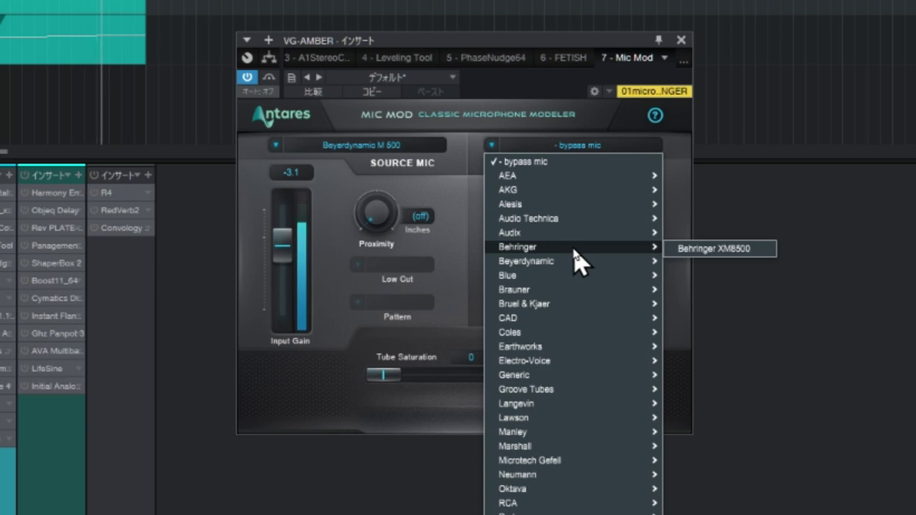
mouse_move(579, 275)
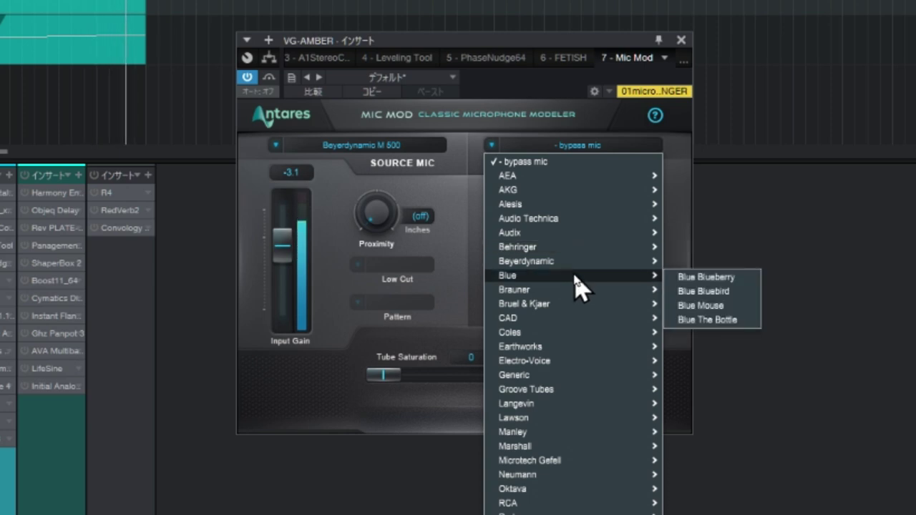
left_click(688, 291)
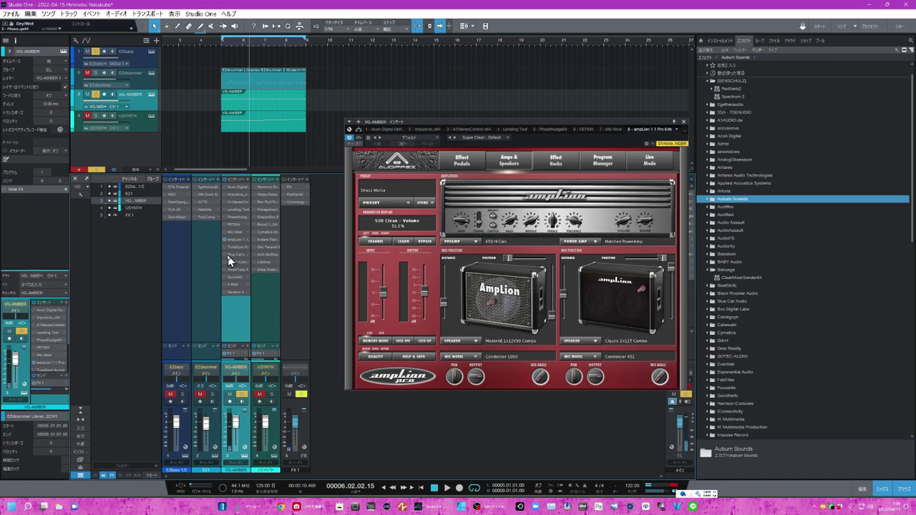
Step: Adjust the input gain and load the Essential preset Delay Analog in the VG-AMBER channel's ToneSpot Acoustic Pro insert
left_click(225, 246)
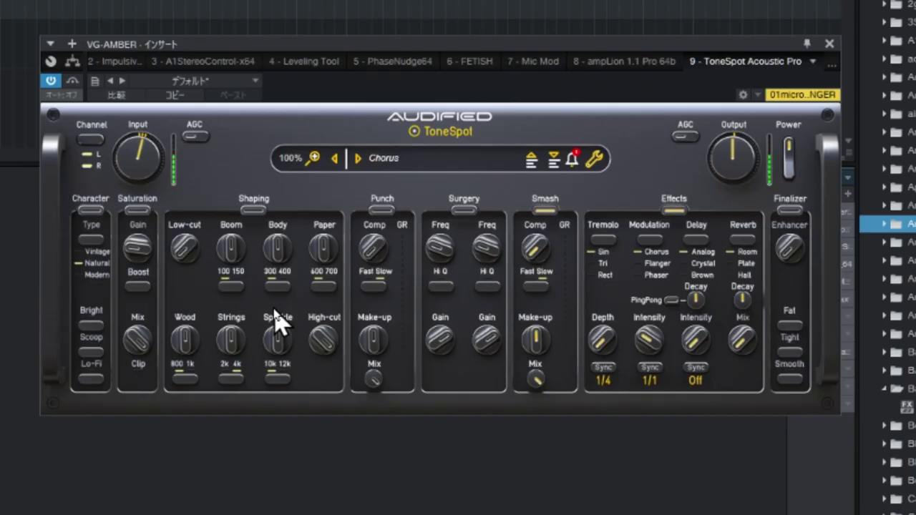
mouse_move(136, 172)
left_mouse_down()
mouse_move(136, 194)
mouse_move(127, 172)
left_mouse_up()
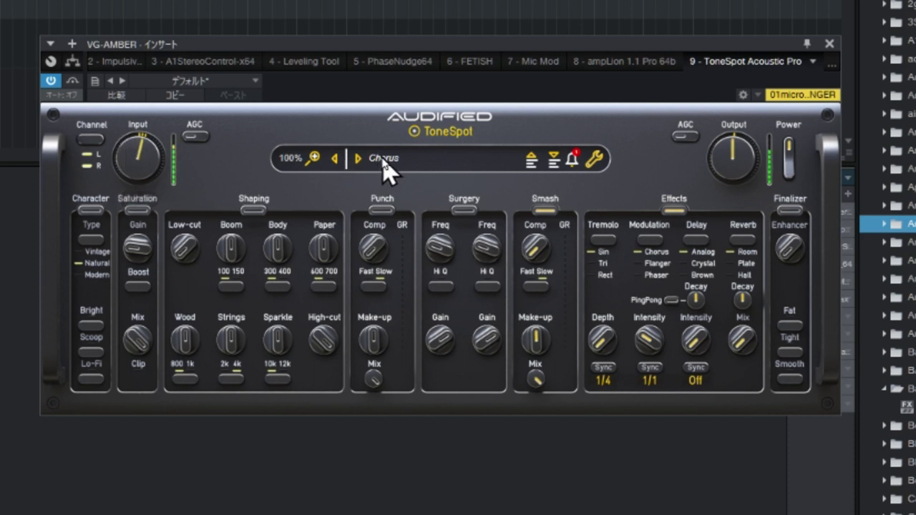
left_click(383, 160)
mouse_move(405, 195)
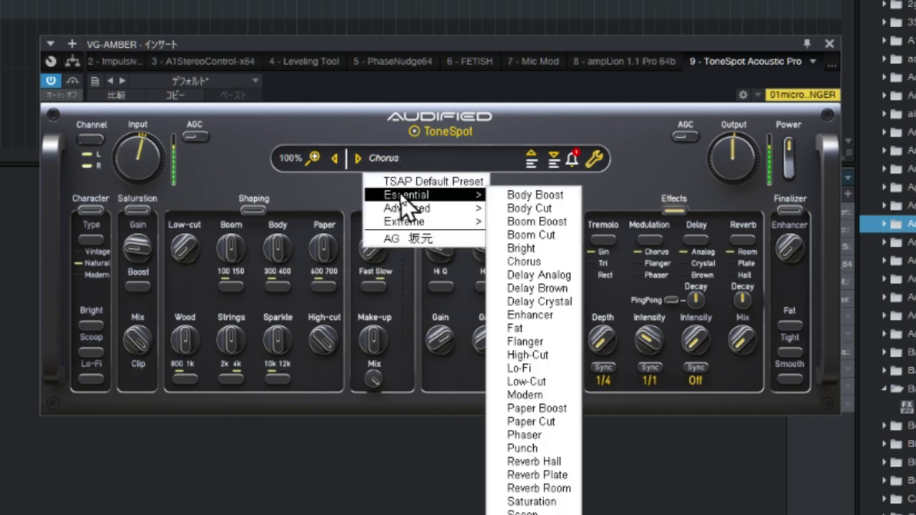
left_click(537, 273)
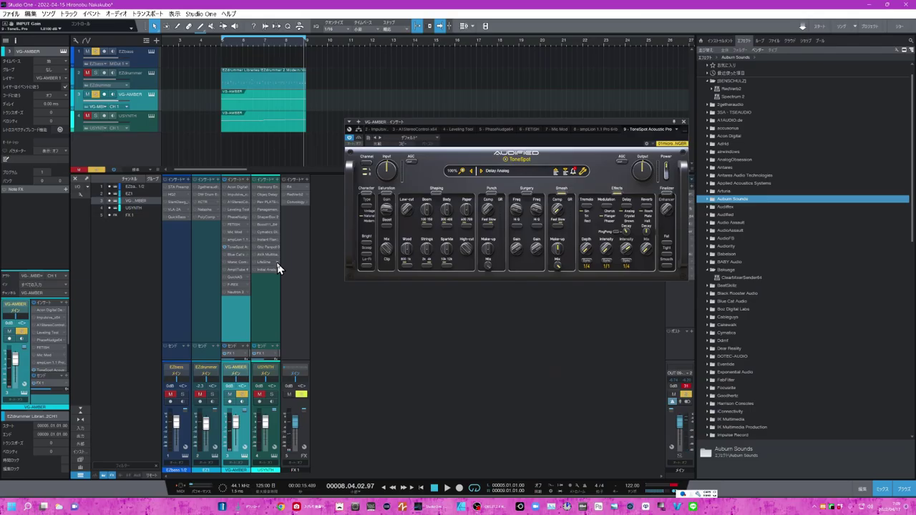
Step: In VG-AMBER's Re-Guitar, move the pickup model between Small and Mini Jumbo, set hollow body thickness to 100 mm and raise its amount
left_click(244, 256)
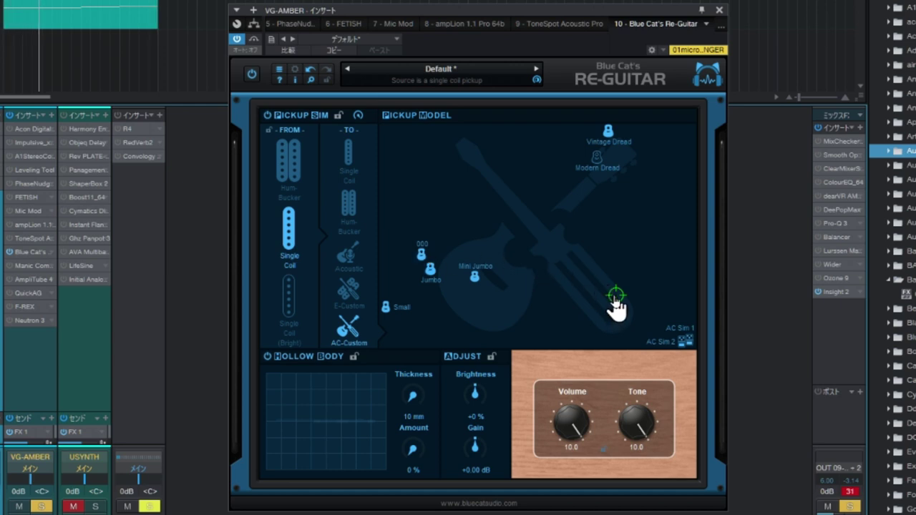
left_click_drag(614, 298, 443, 307)
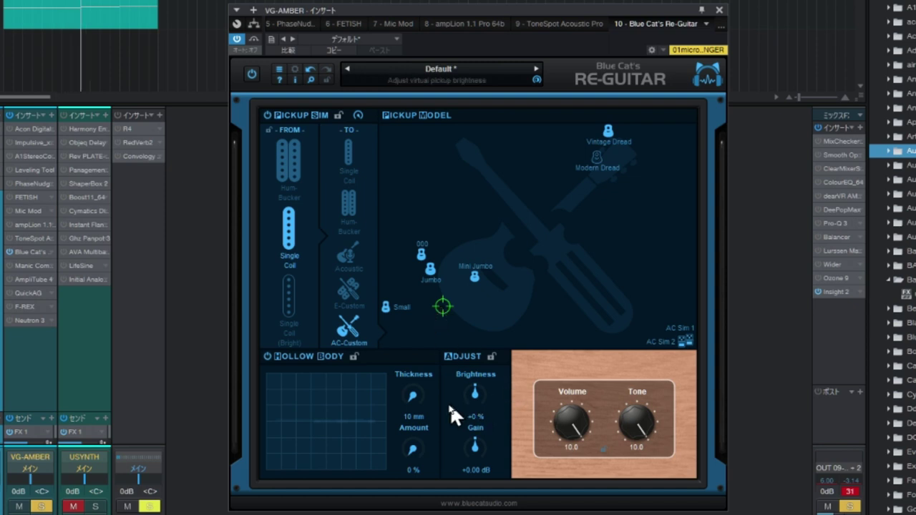
left_click_drag(416, 408, 446, 321)
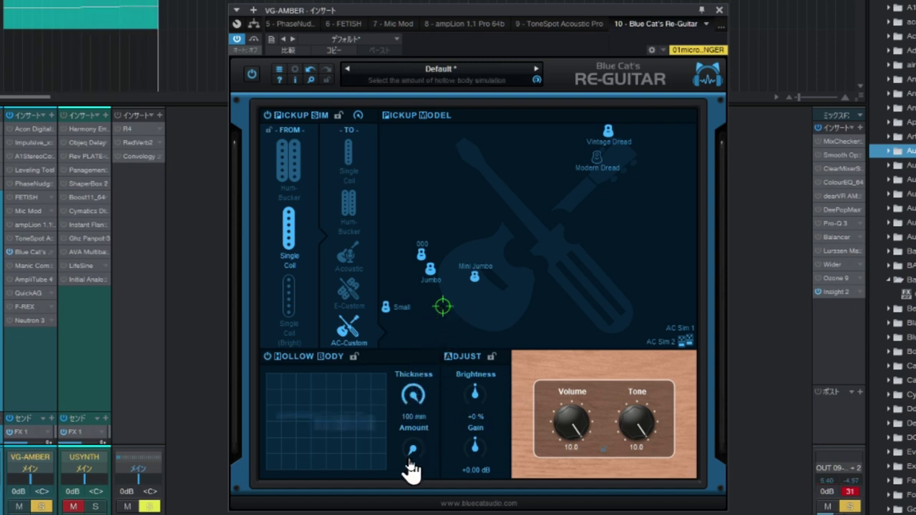
left_click_drag(406, 454, 423, 431)
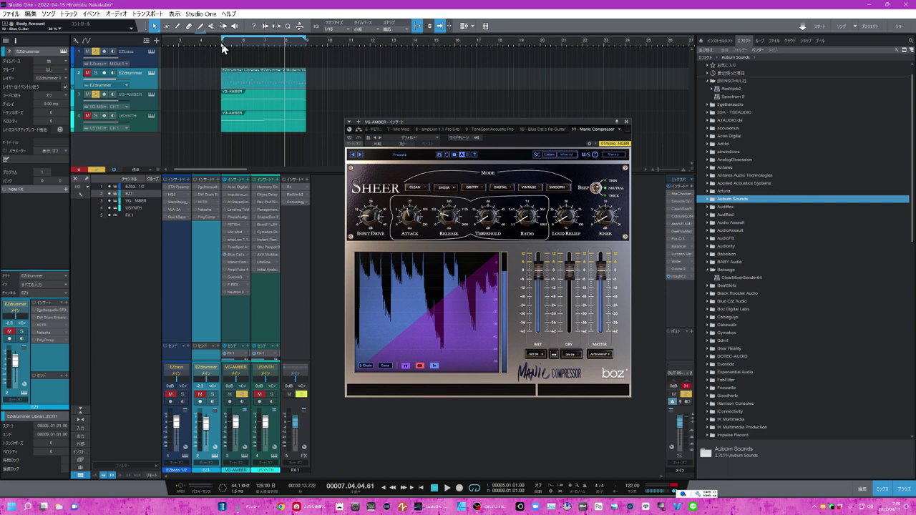
Step: Play from bar 5 and switch the VG-AMBER channel's Manic Compressor to Clean mode
left_click(222, 47)
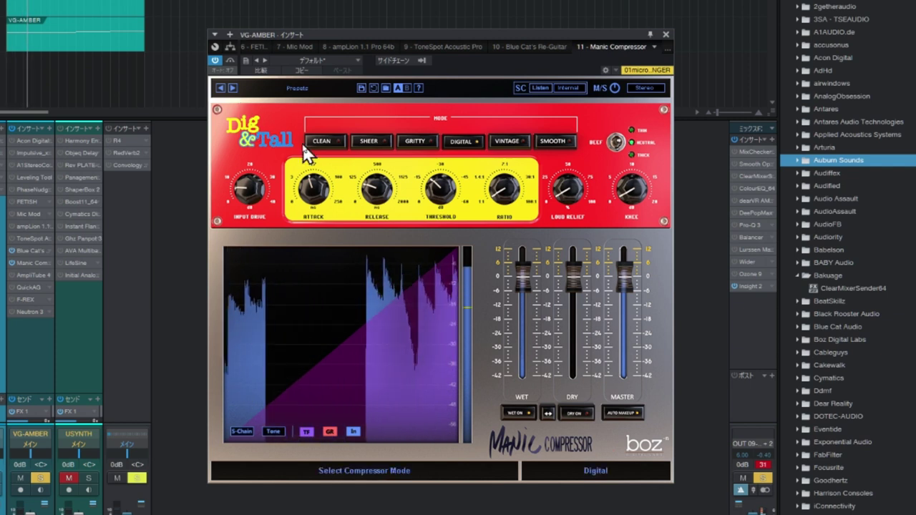
left_click(325, 141)
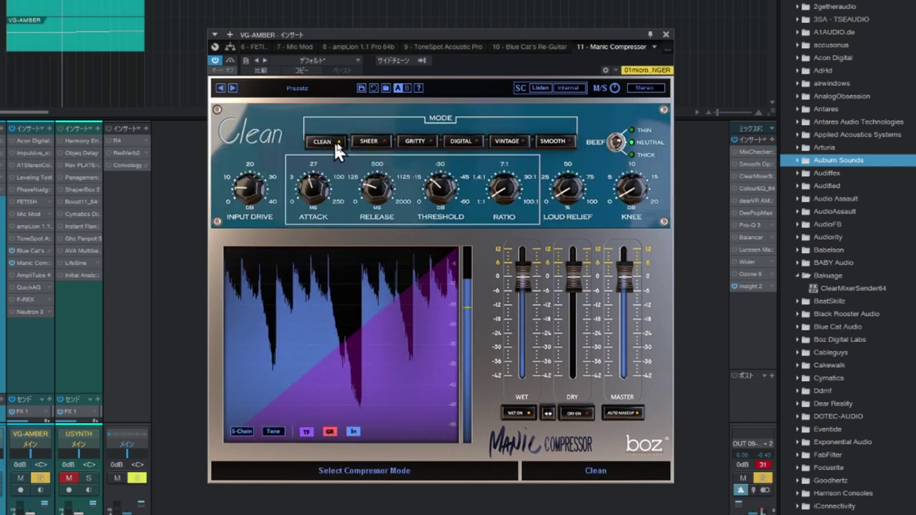
Step: Switch VG-AMBER's Manic Compressor to Vintage mode and try its release and ratio knobs
left_click(502, 141)
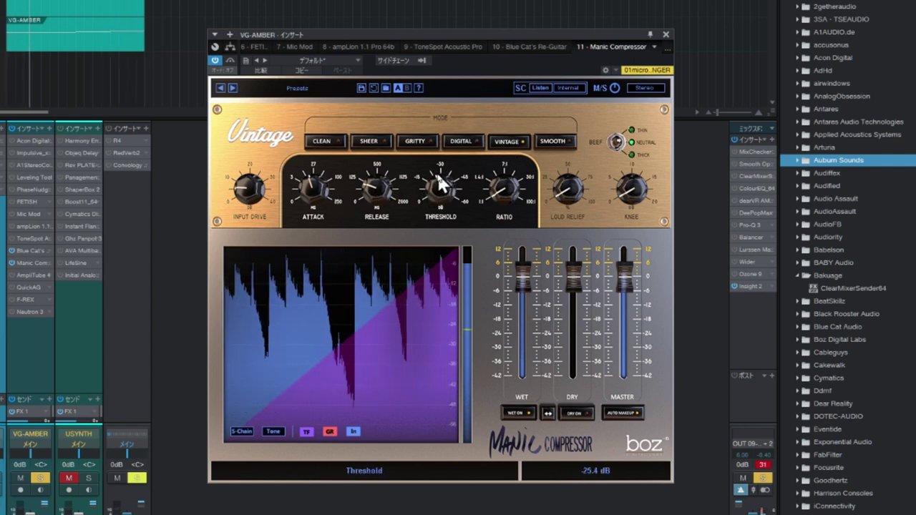
left_click_drag(383, 178, 389, 148)
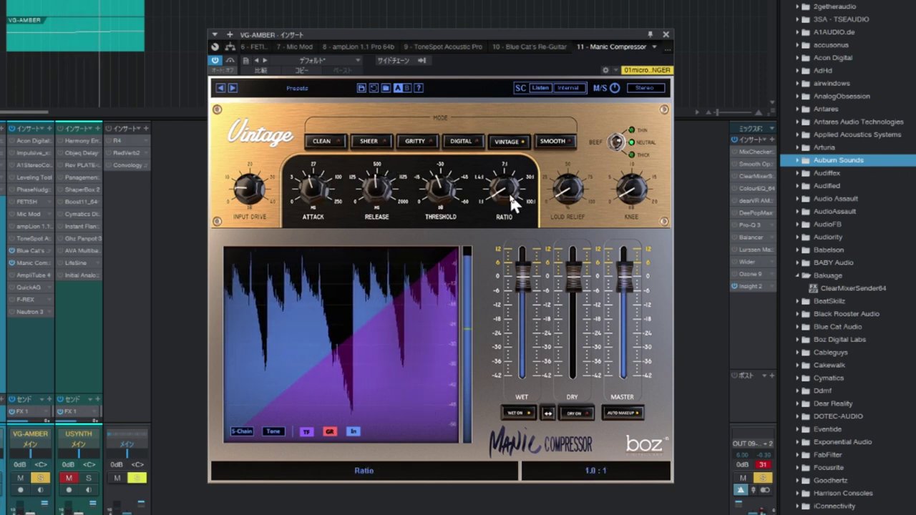
left_click_drag(508, 191, 517, 142)
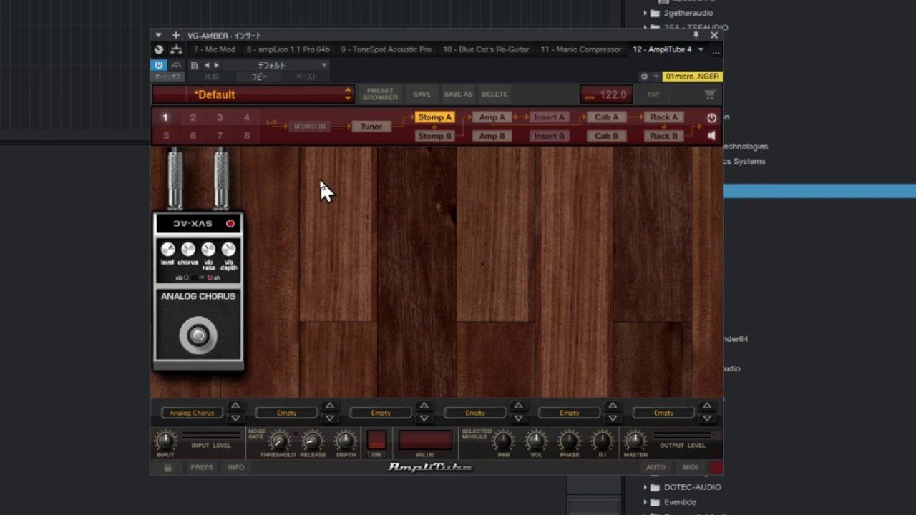
Step: In VG-AMBER's AmpliTube 4, check the Tuner and Amp A modules and add an AmpliTube SVX Analog Chorus to Stomp A's second slot
left_click(371, 128)
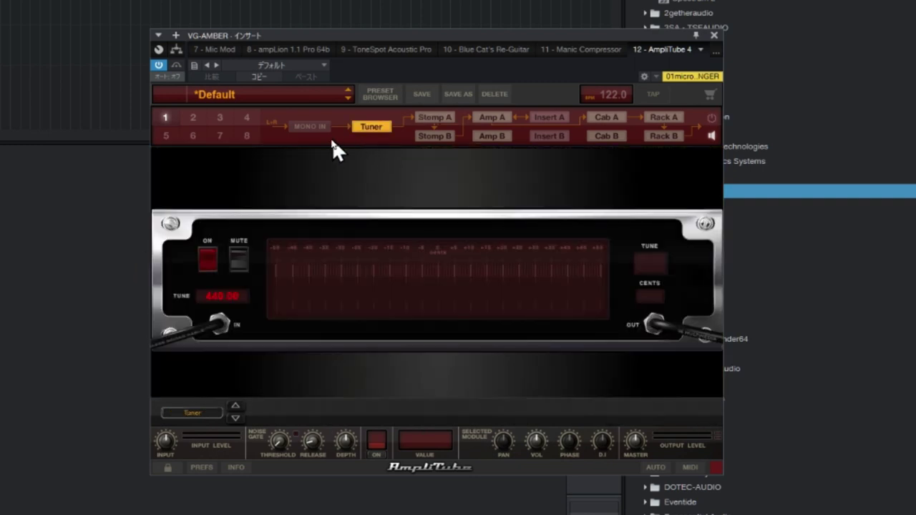
left_click(492, 118)
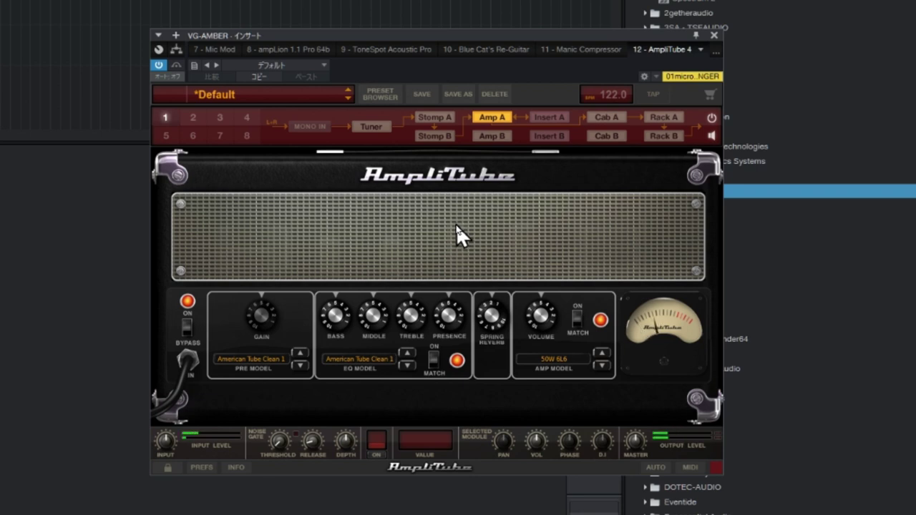
left_click(436, 118)
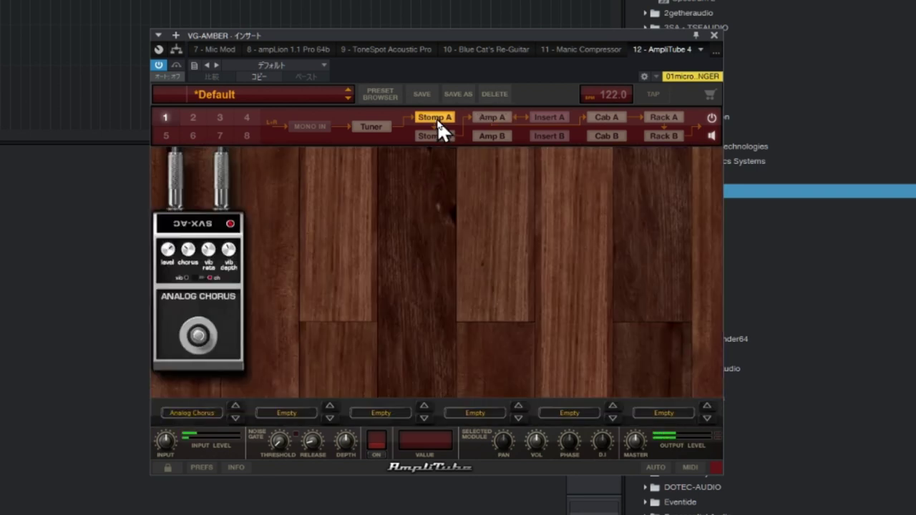
left_click(205, 334)
left_click(312, 414)
mouse_move(346, 362)
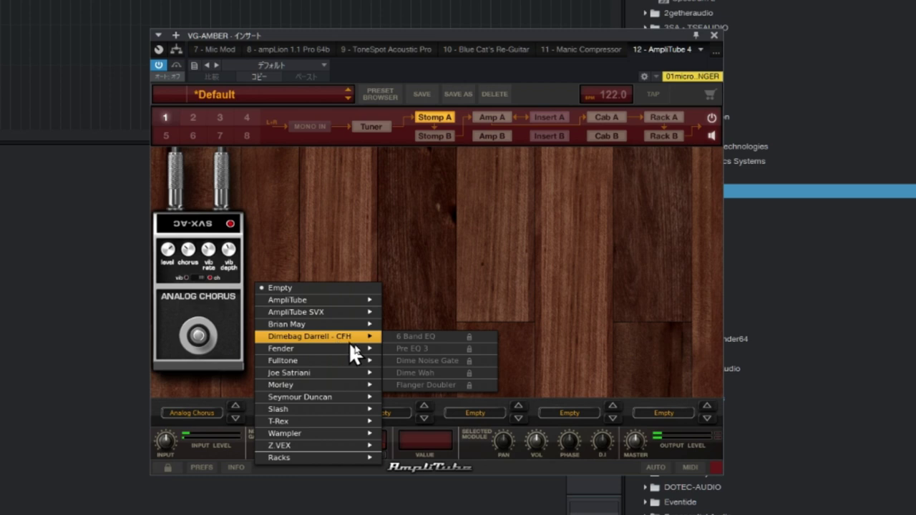
mouse_move(354, 315)
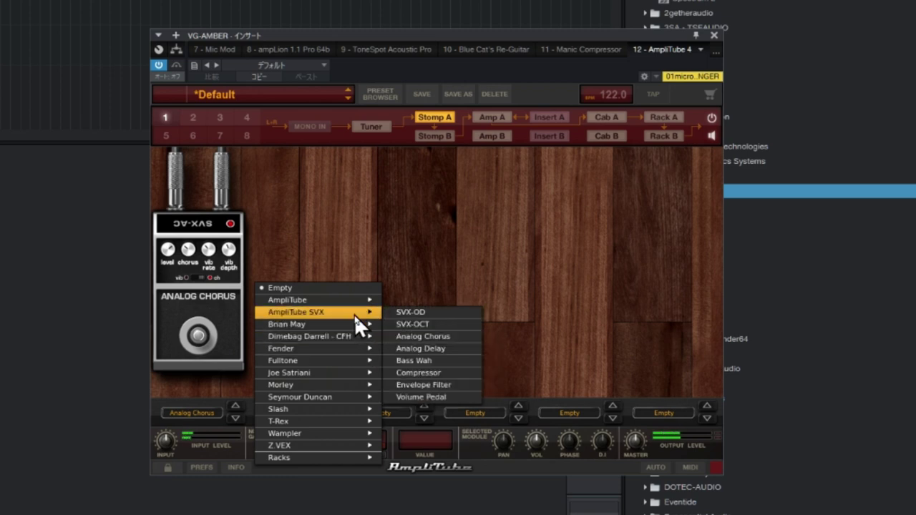
left_click(415, 342)
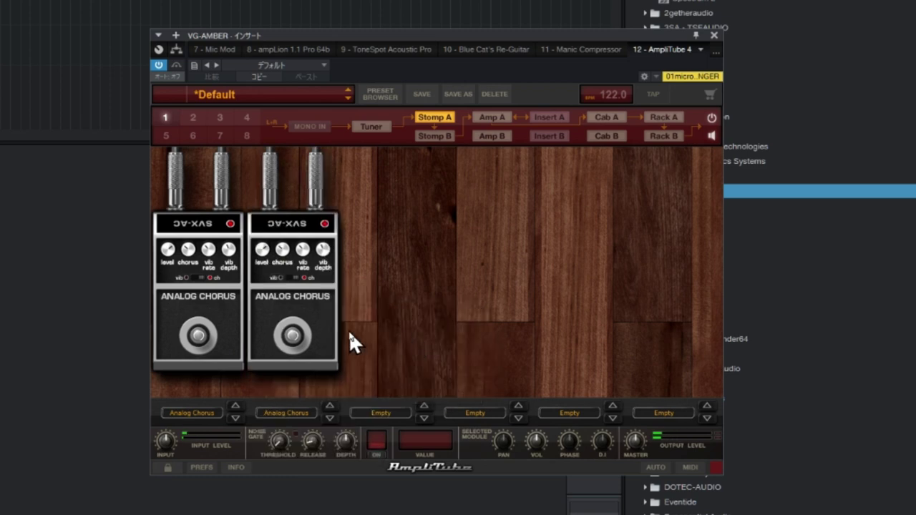
left_click(299, 334)
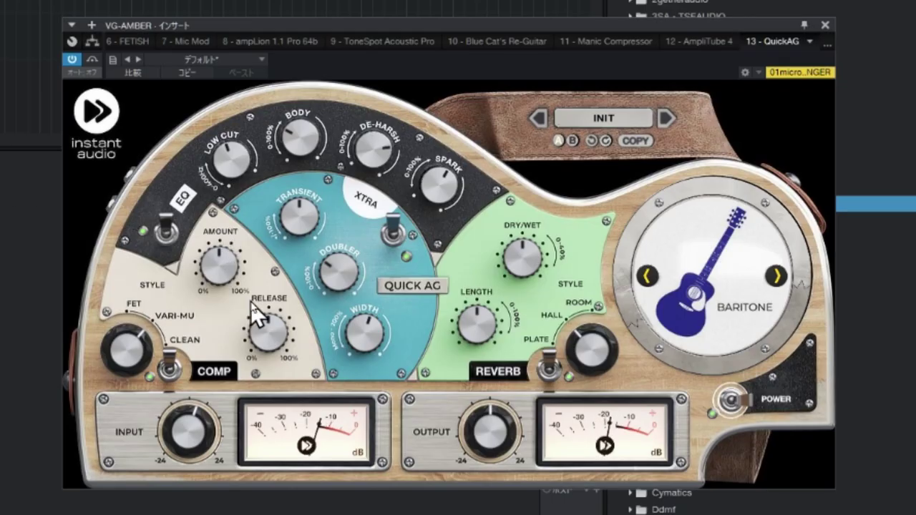
Step: Lower the compressor release and the input level in VG-AMBER's QuickAG insert
left_click_drag(271, 326, 271, 373)
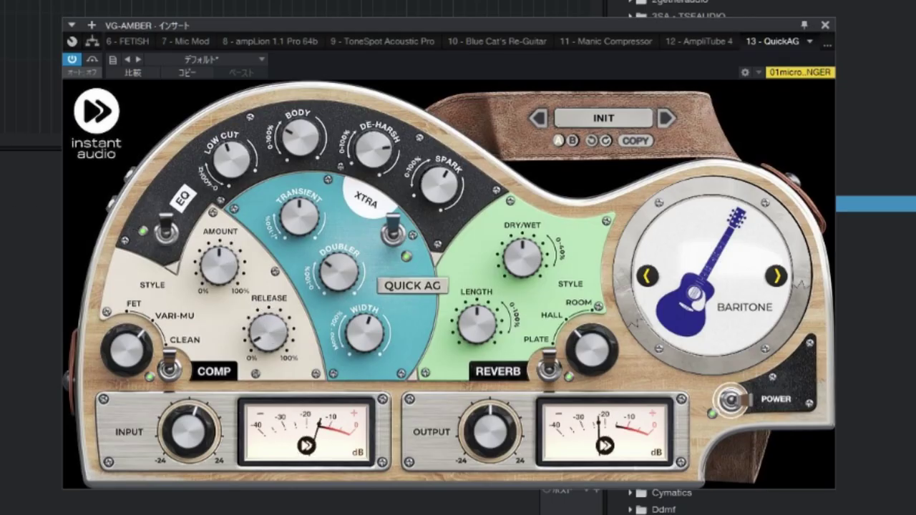
left_click_drag(203, 432, 203, 460)
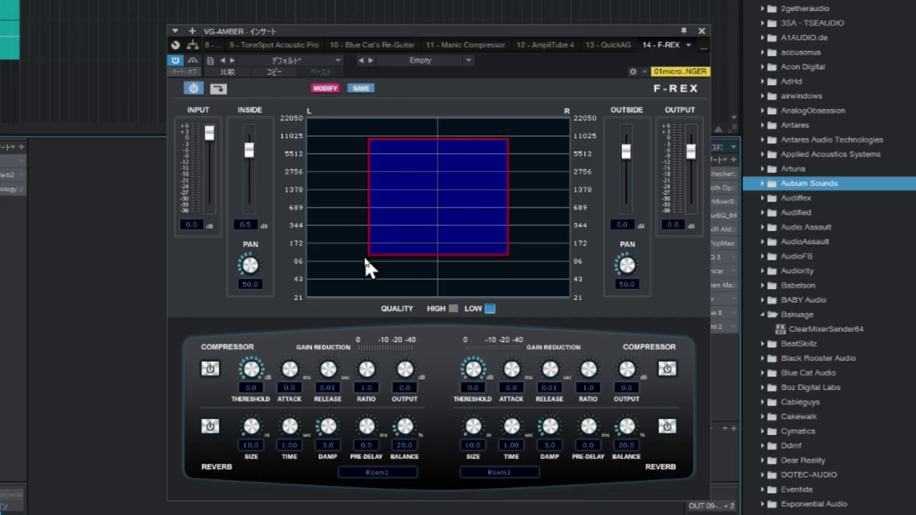
Step: In VG-AMBER's F-REX, narrow the selected stereo region, play the song, set the Inside level to 0.9 dB and lower the Outside level
left_click_drag(366, 260, 403, 251)
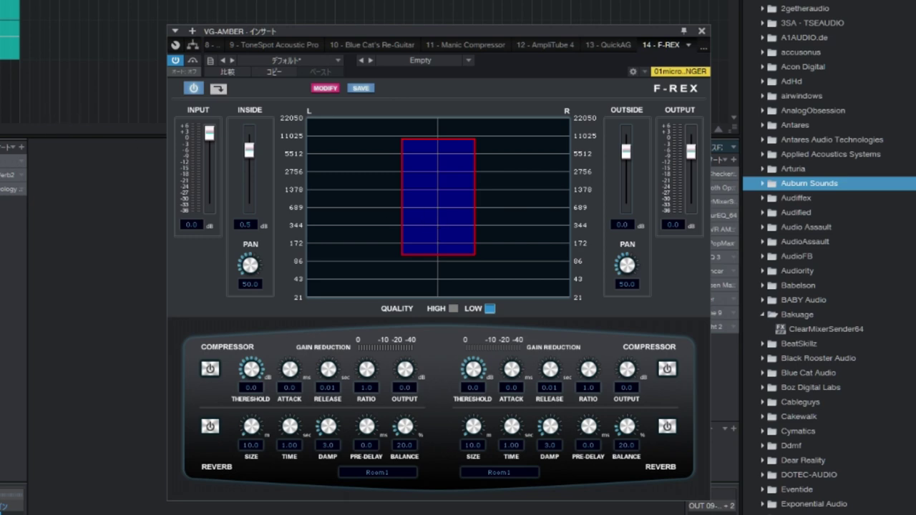
key("space")
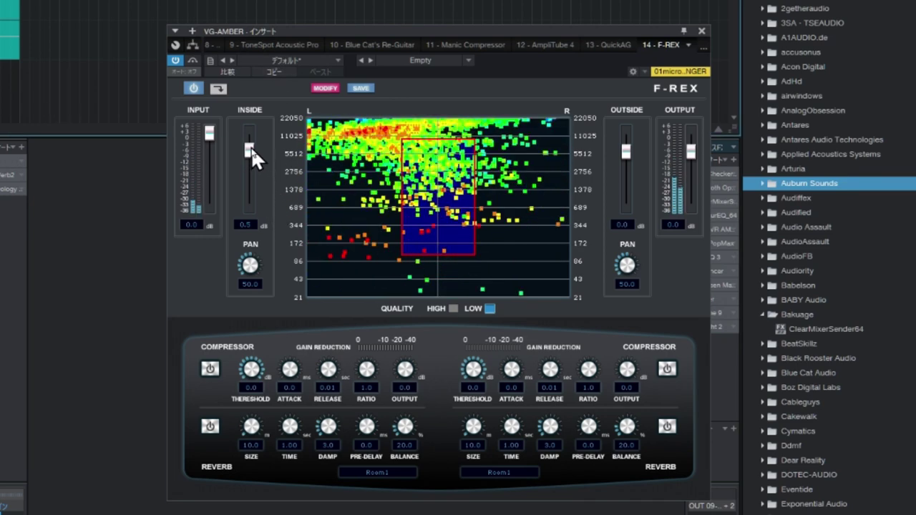
mouse_move(251, 146)
left_mouse_down()
mouse_move(241, 173)
mouse_move(251, 218)
mouse_move(264, 149)
left_mouse_up()
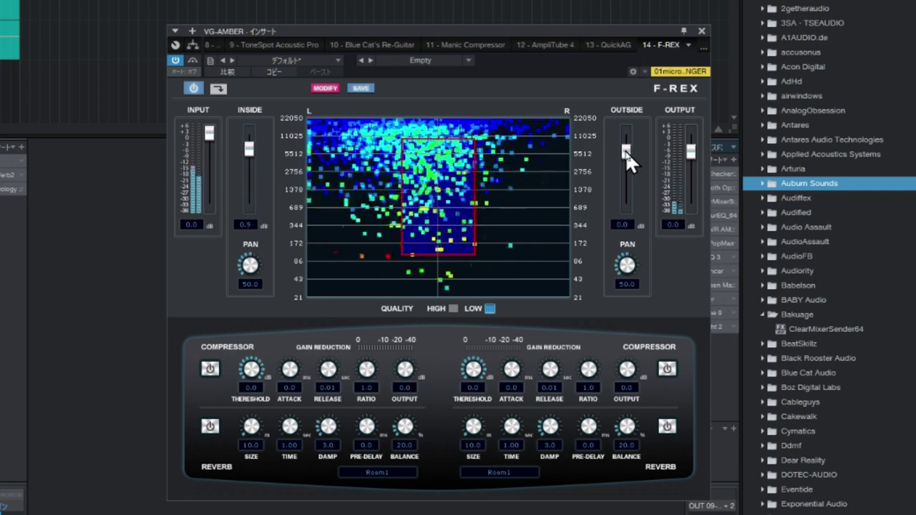
left_click_drag(625, 151, 644, 189)
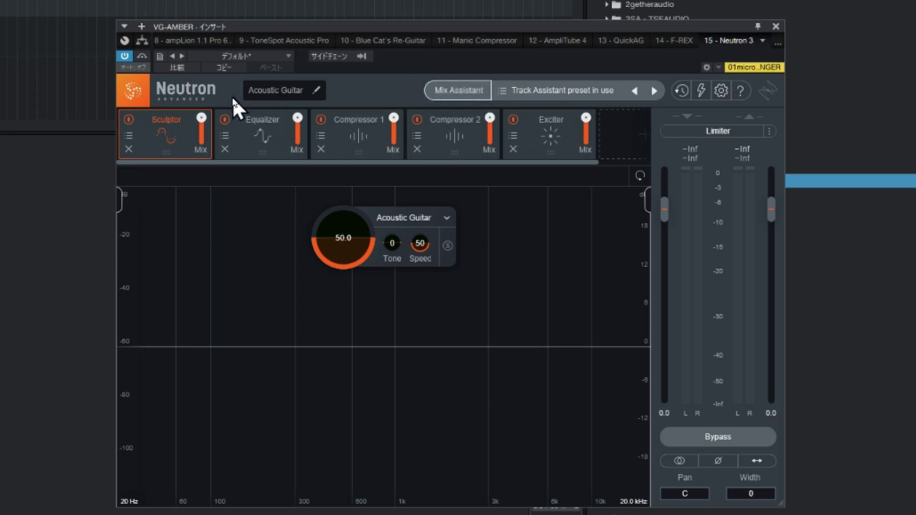
Step: Play the song, raise Neutron 3's Sculptor amount to 71.6 and move Equalizer high-shelf node 11 to 3259 Hz with 9.9 dB gain
key("space")
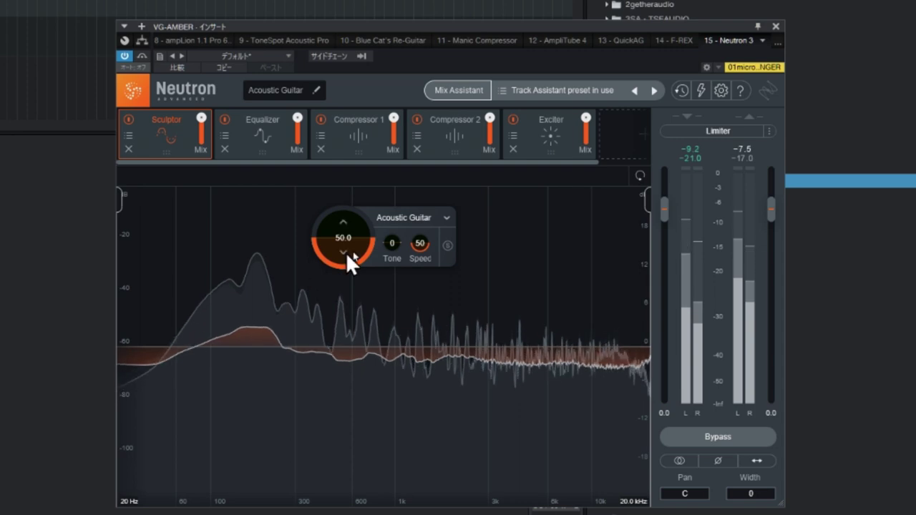
left_click_drag(342, 248, 344, 213)
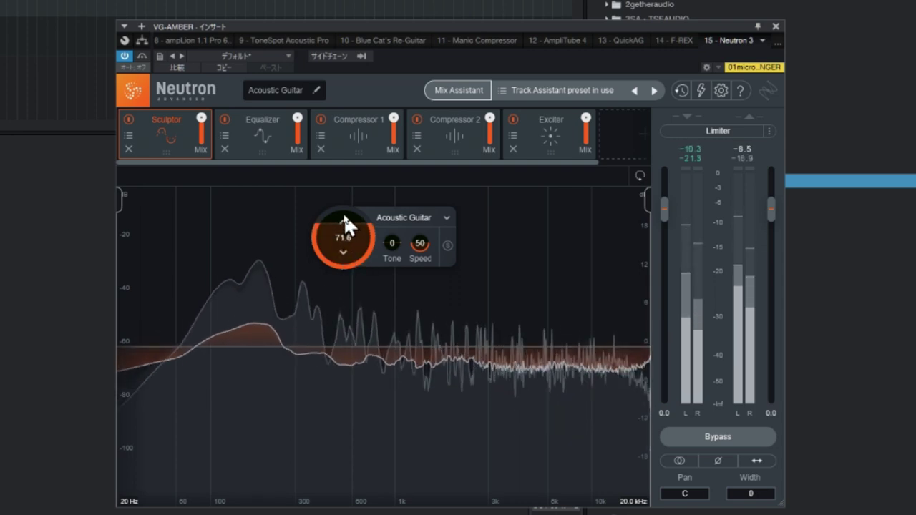
left_click(270, 131)
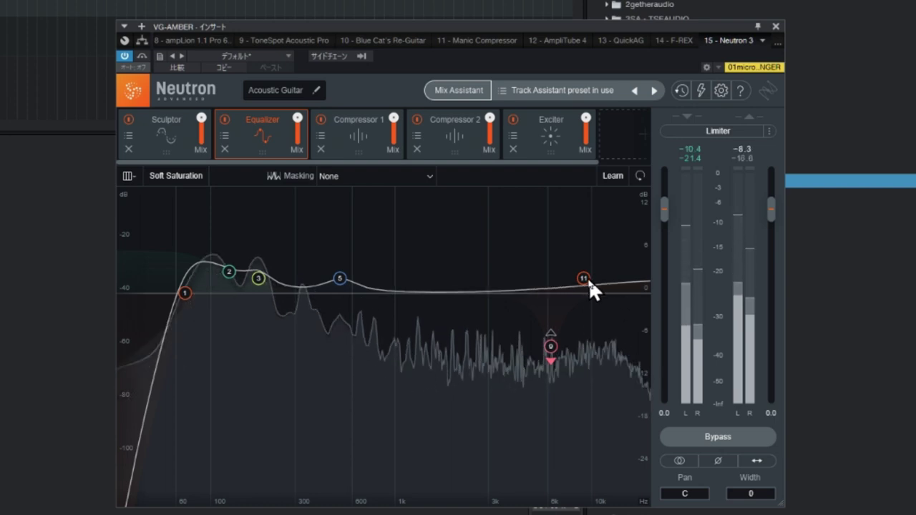
left_click_drag(585, 279, 495, 222)
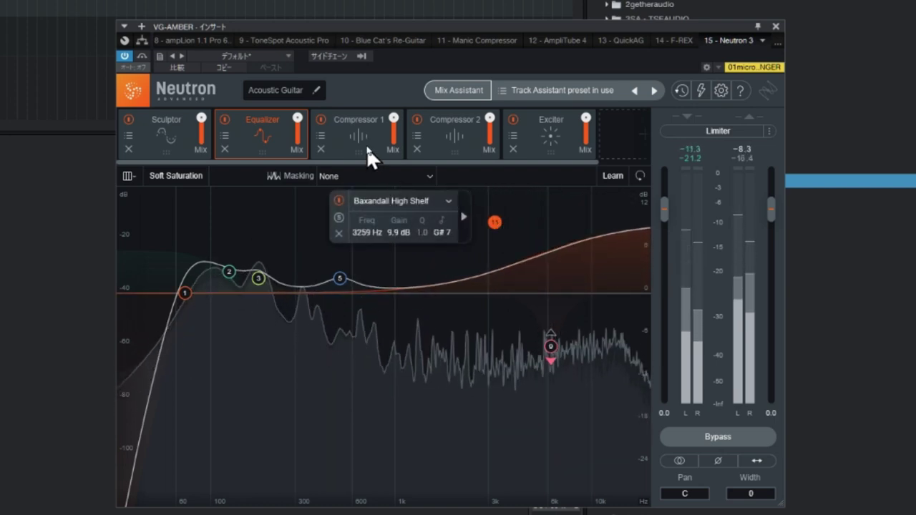
Step: In Neutron 3's Exciter, move the filter node to 1.6 kHz and raise the high band's drive
left_click(533, 143)
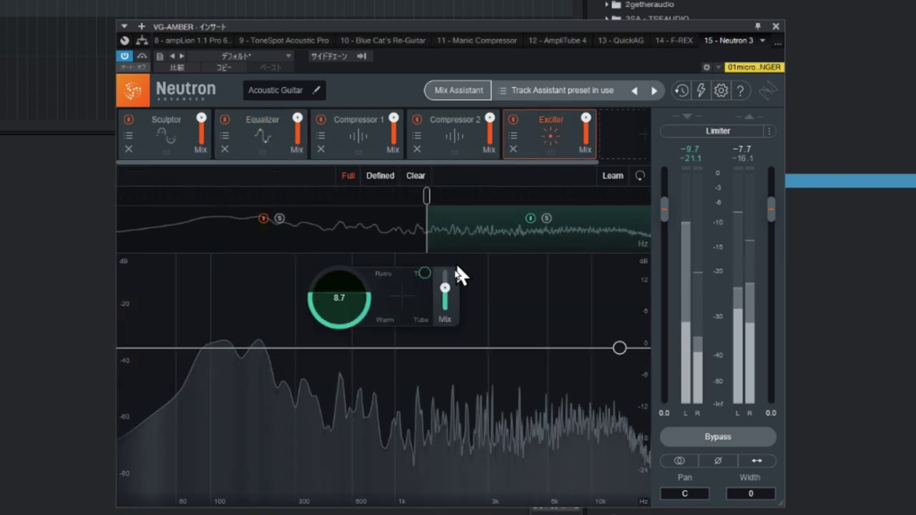
left_click_drag(619, 346, 435, 332)
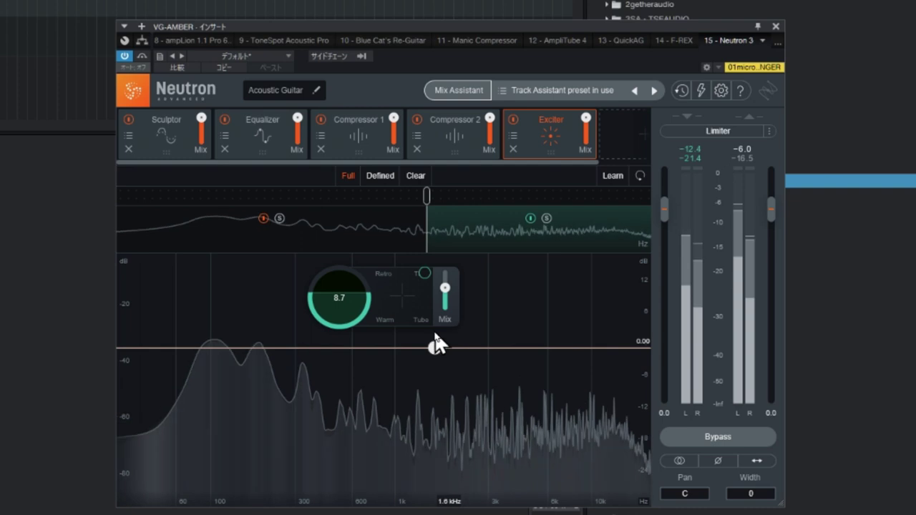
scroll(355, 298, "up", 1)
mouse_move(355, 298)
left_mouse_down()
mouse_move(341, 255)
mouse_move(348, 292)
mouse_move(362, 288)
left_mouse_up()
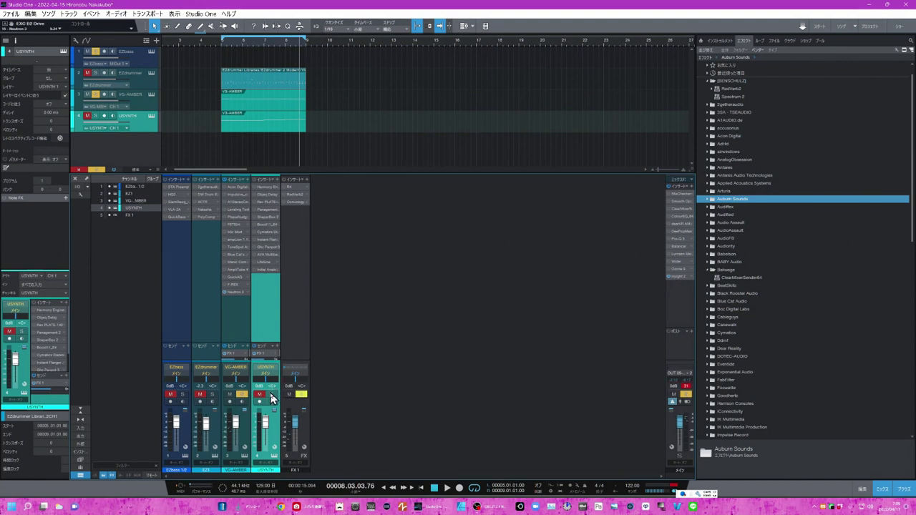
Step: Solo the USYNTH channel and mute the VG-AMBER channel
left_click(271, 394)
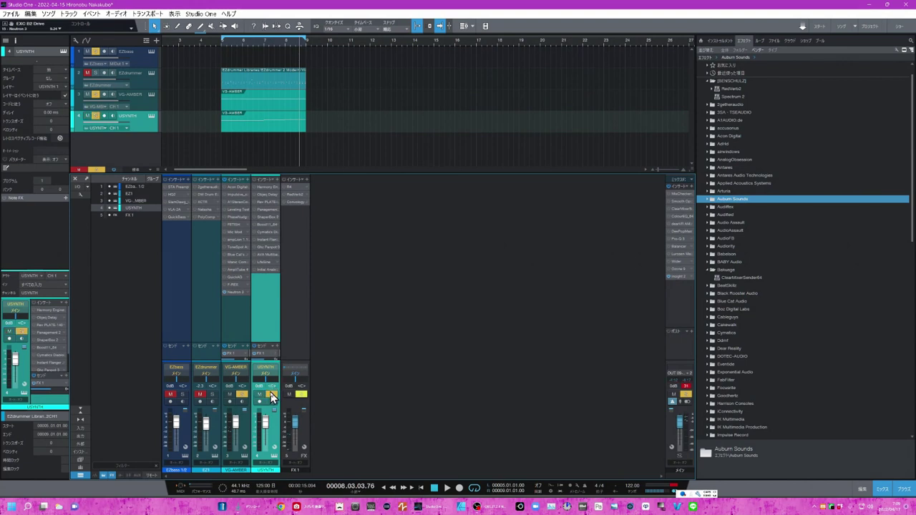
left_click(228, 394)
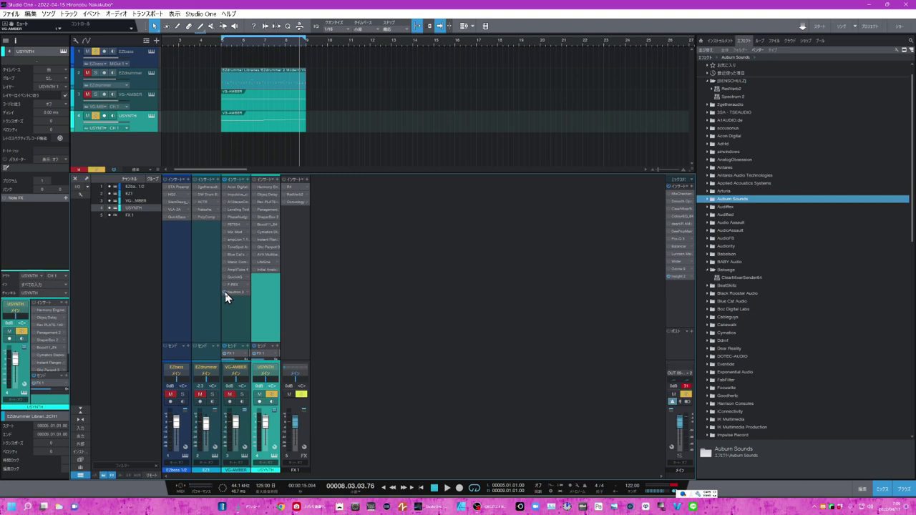
Step: Open the USYNTH channel's Harmony Engine insert twice to check its interface, closing its window each time
left_click(265, 187)
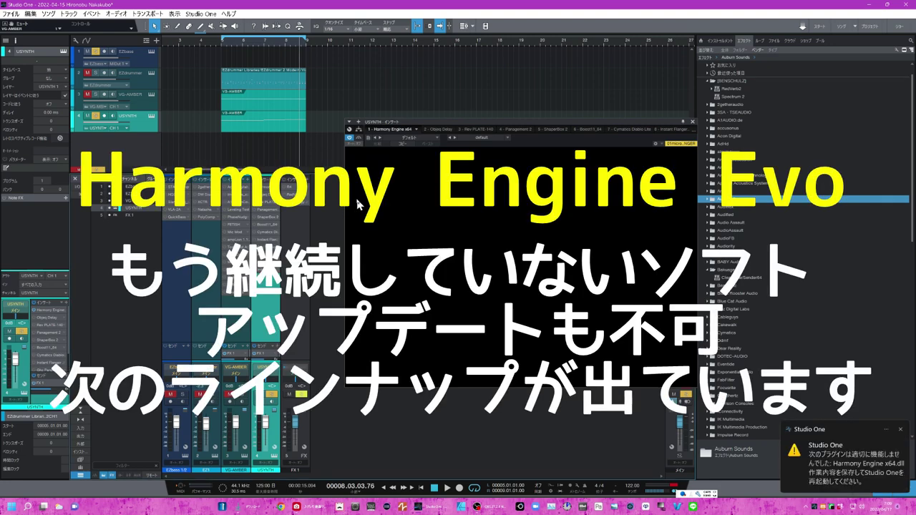
left_click(693, 125)
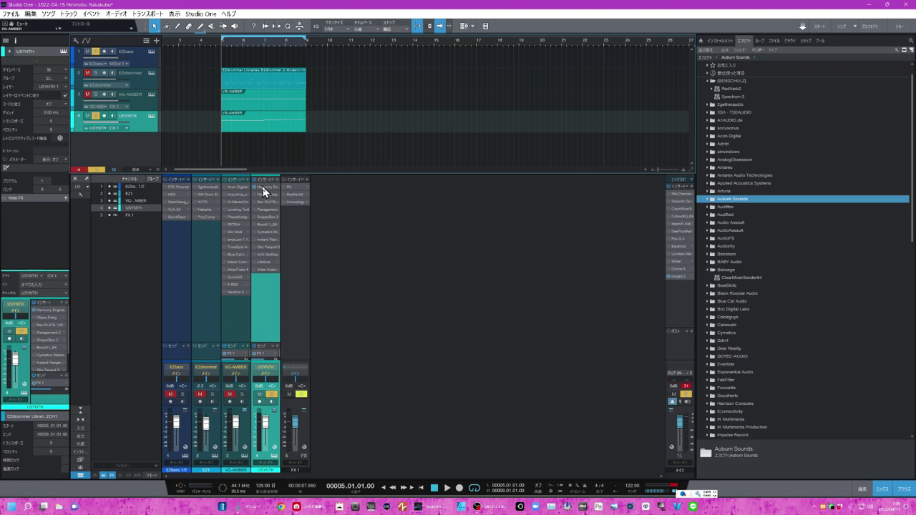
left_click(264, 189)
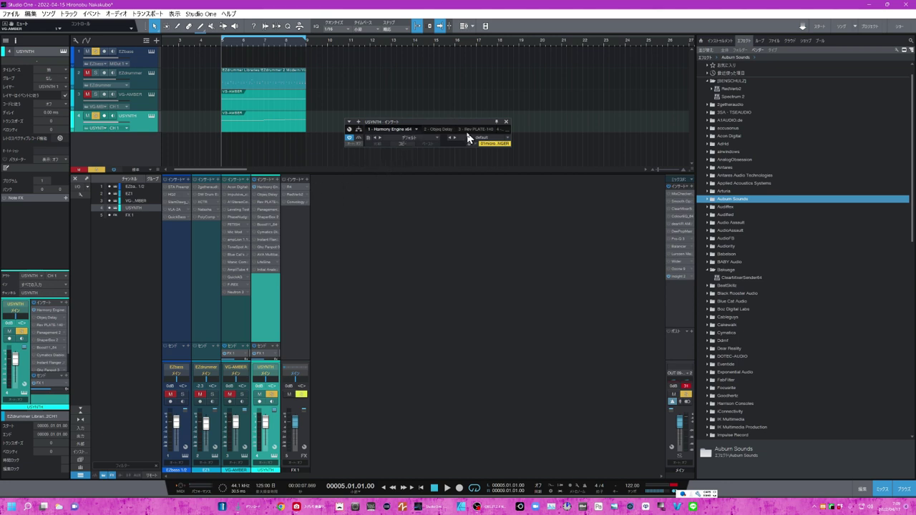
left_click(507, 123)
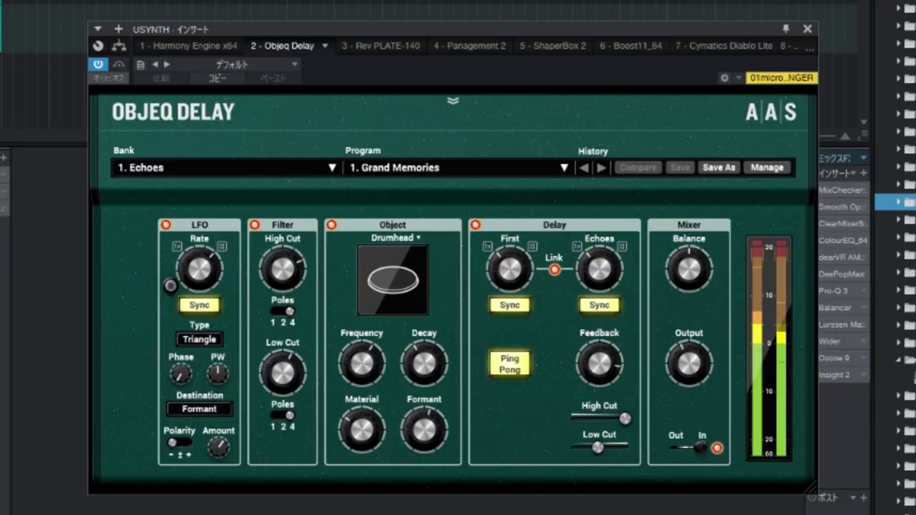
Step: Turn off USYNTH's Objeq Delay and reposition the source in Panagement 2's panning field, ending closer and slightly right of centre
left_click(98, 66)
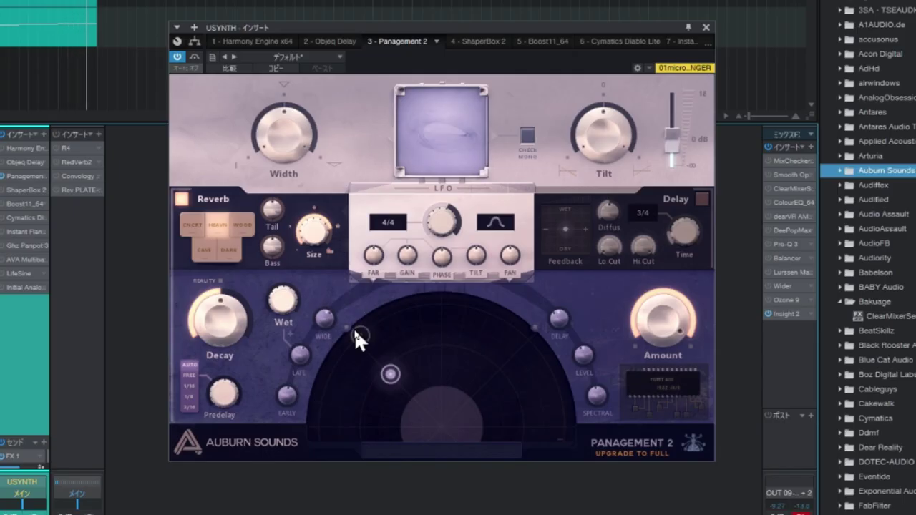
left_click_drag(390, 374, 403, 323)
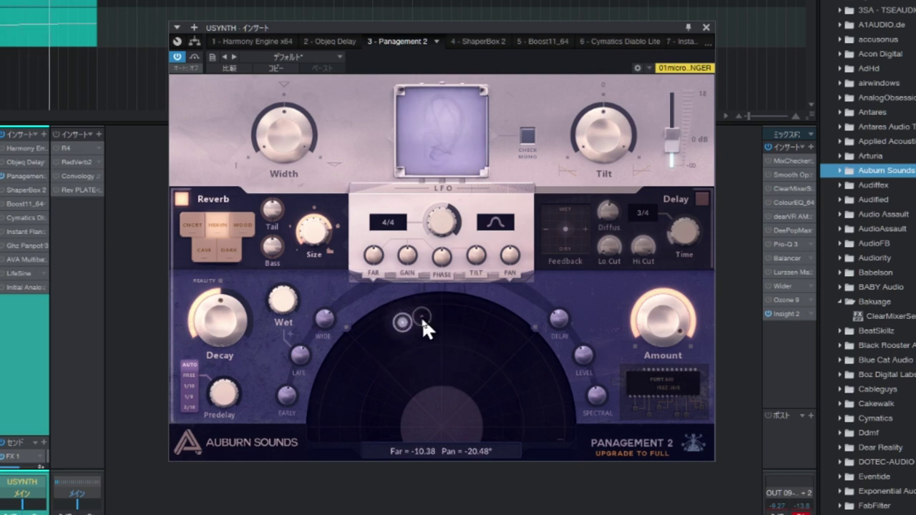
left_click_drag(399, 322, 464, 380)
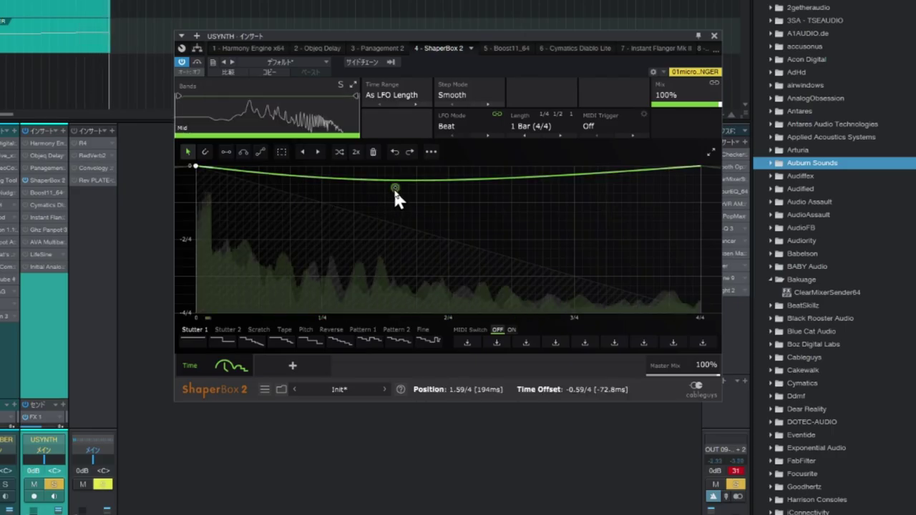
Step: Reshape USYNTH's ShaperBox 2 Time curve by flattening its middle and bending its early part down to a time offset of -1.46/4
left_click_drag(397, 176, 398, 170)
left_click_drag(232, 170, 271, 220)
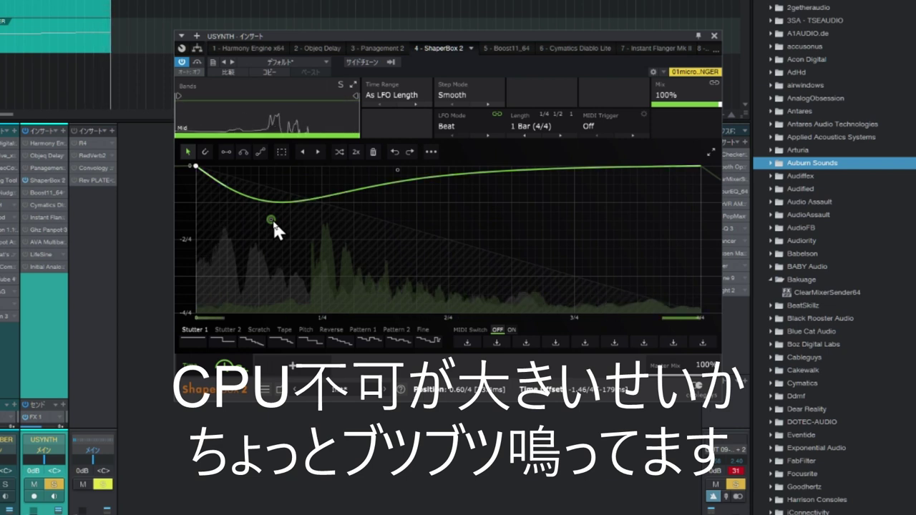
Step: Play the song and lower the boost and output levels in USYNTH's Boost 11 peak limiter
key("space")
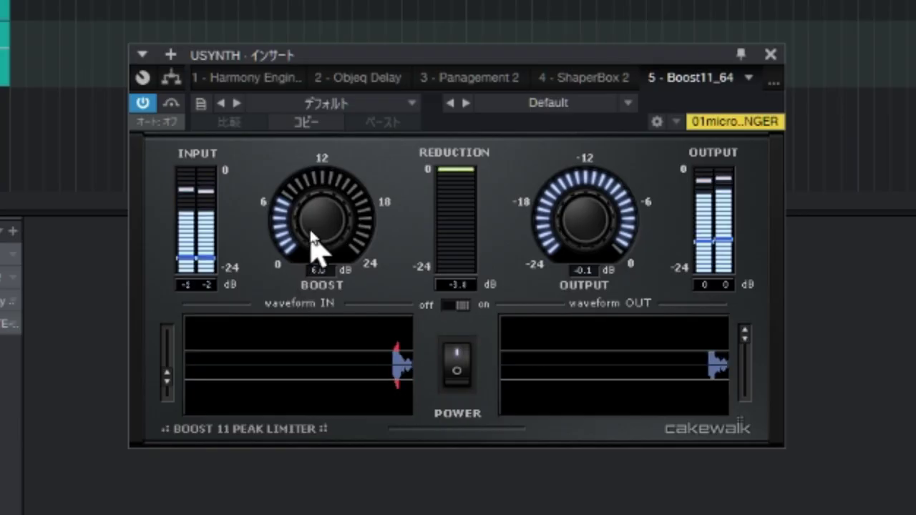
mouse_move(402, 182)
left_click_drag(308, 247, 327, 292)
left_click_drag(558, 239, 557, 337)
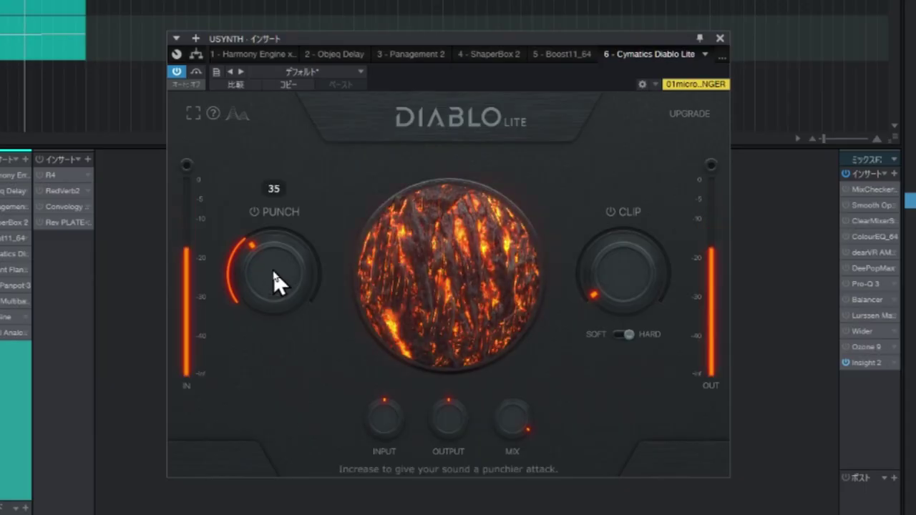
Step: Lower Punch to its minimum and raise Clip in USYNTH's Diablo Lite
left_click_drag(396, 232, 396, 237)
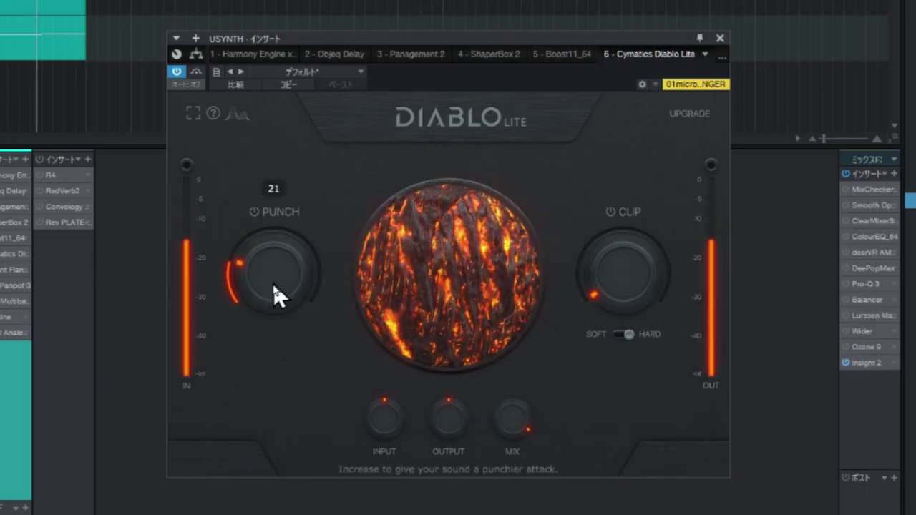
left_click_drag(273, 280, 275, 311)
left_click_drag(623, 272, 619, 244)
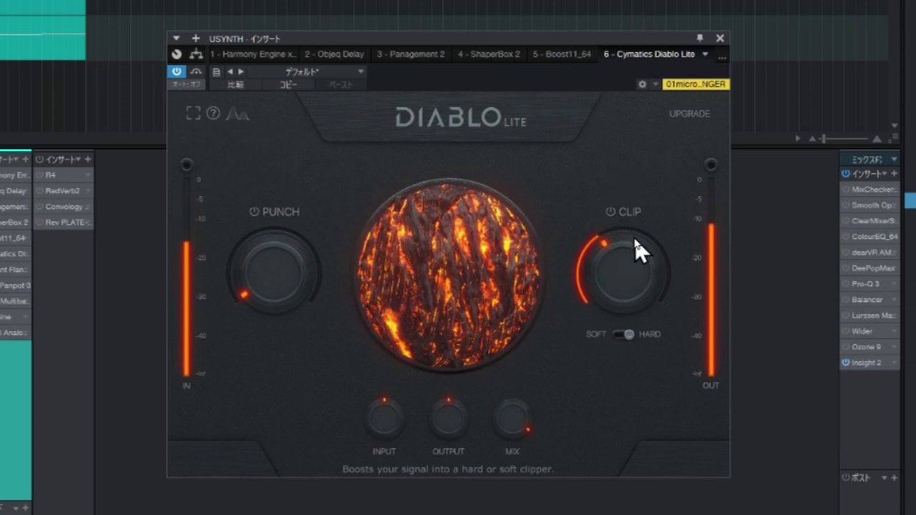
Step: Adjust the knobs on USYNTH's Instant Flanger Mk II, including the large central sweep knob
mouse_move(317, 265)
left_click_drag(309, 278, 302, 254)
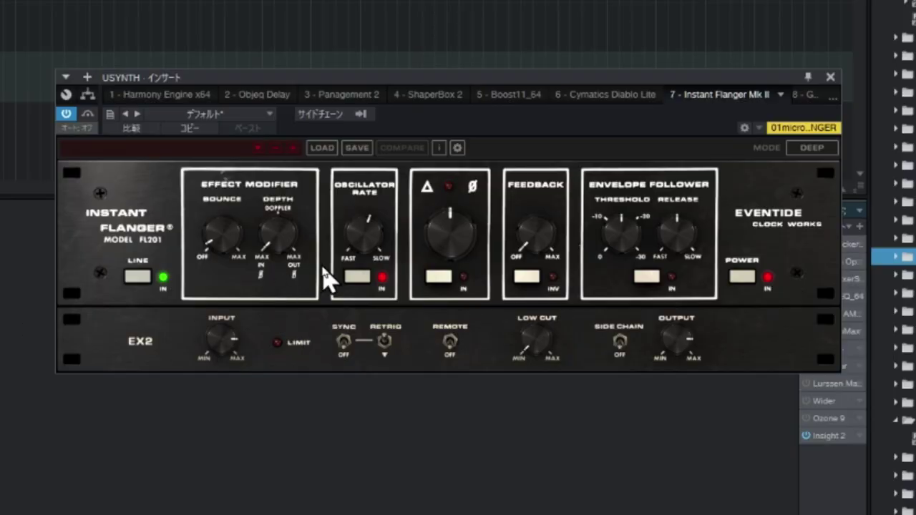
left_click_drag(450, 256, 442, 219)
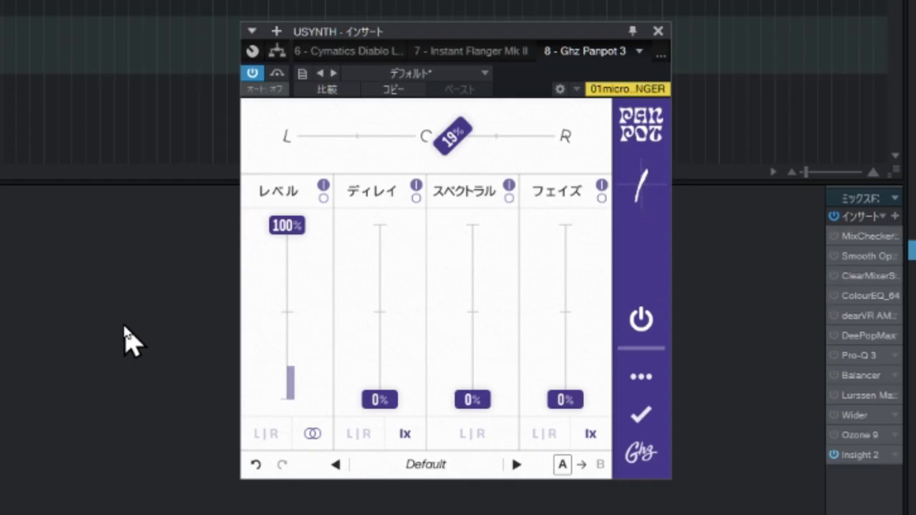
Step: Pan USYNTH's Ghz Panpot 3 to 59% right, set its delay amount to 75% and raise its spectral amount
left_click_drag(454, 150, 507, 143)
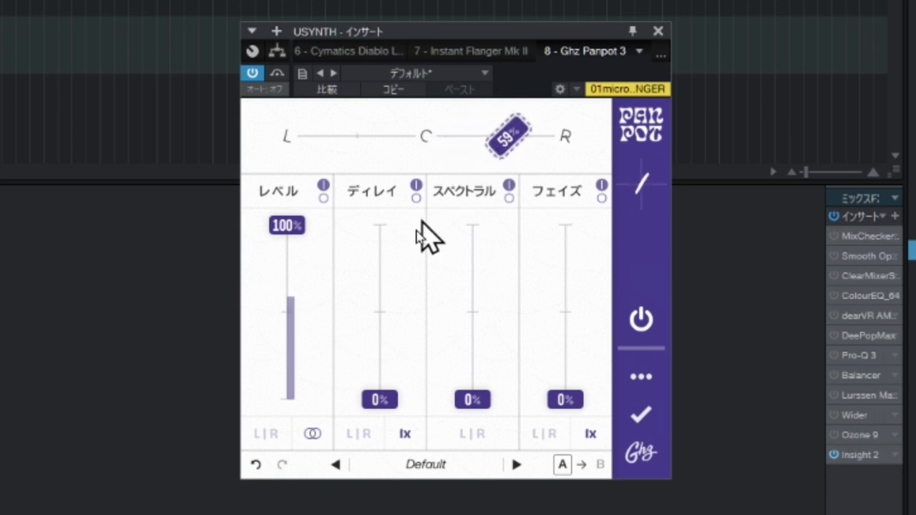
left_click_drag(386, 398, 394, 262)
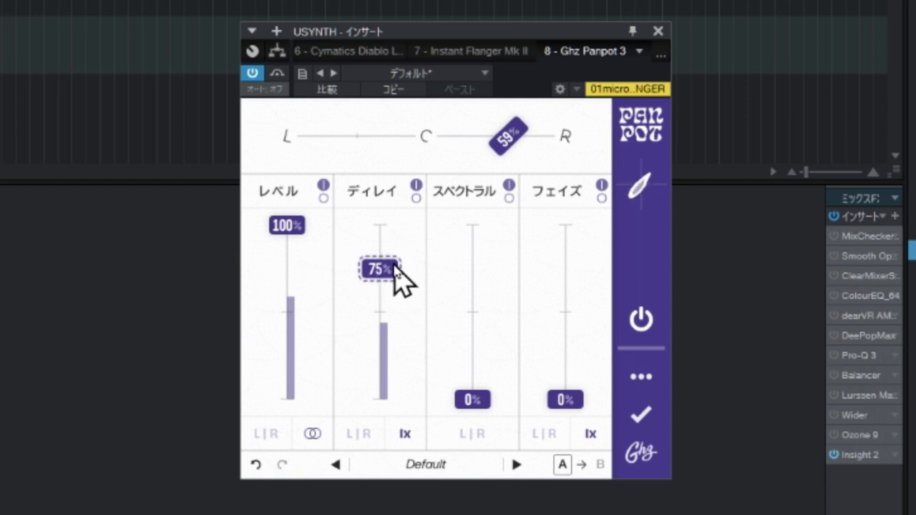
left_click_drag(477, 396, 476, 305)
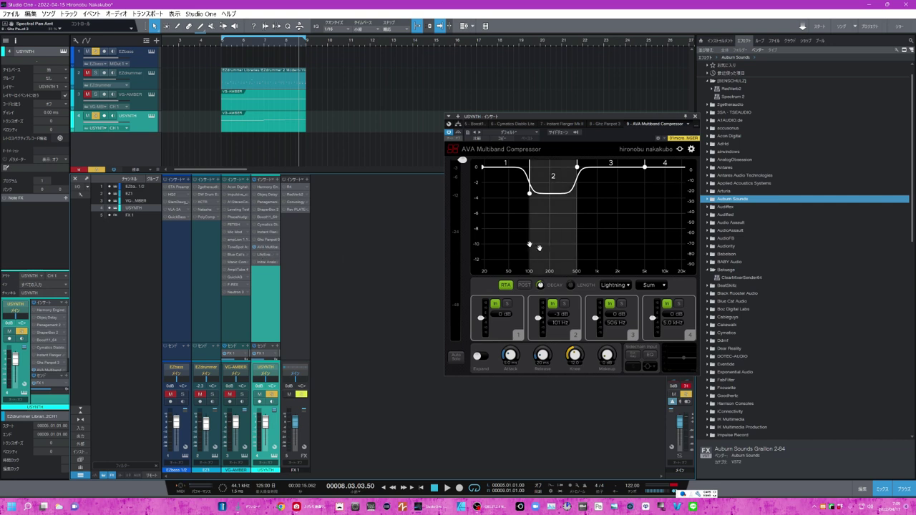
Step: With the song playing, set AVA Multiband Compressor's band 4 to -5 dB at 3.0 kHz and drop band 2's start frequency and level
key("space")
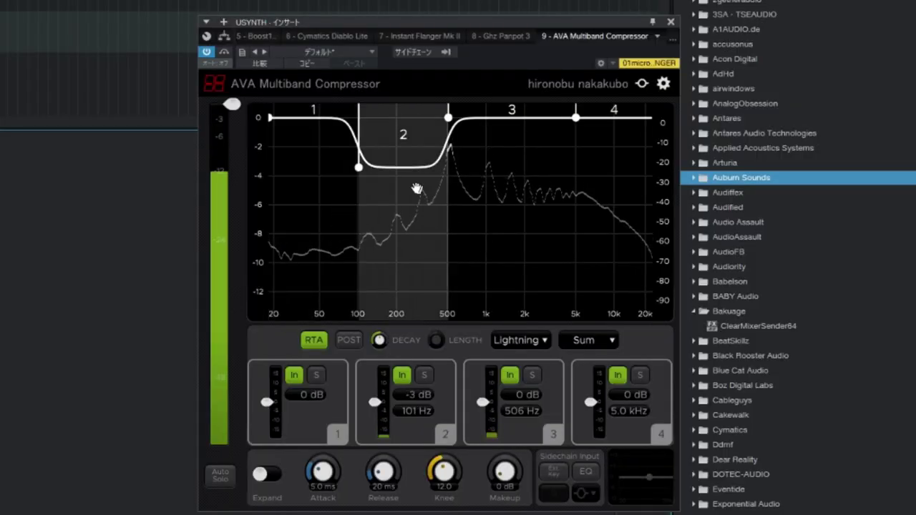
mouse_move(580, 128)
left_mouse_down()
mouse_move(565, 193)
mouse_move(549, 203)
left_mouse_up()
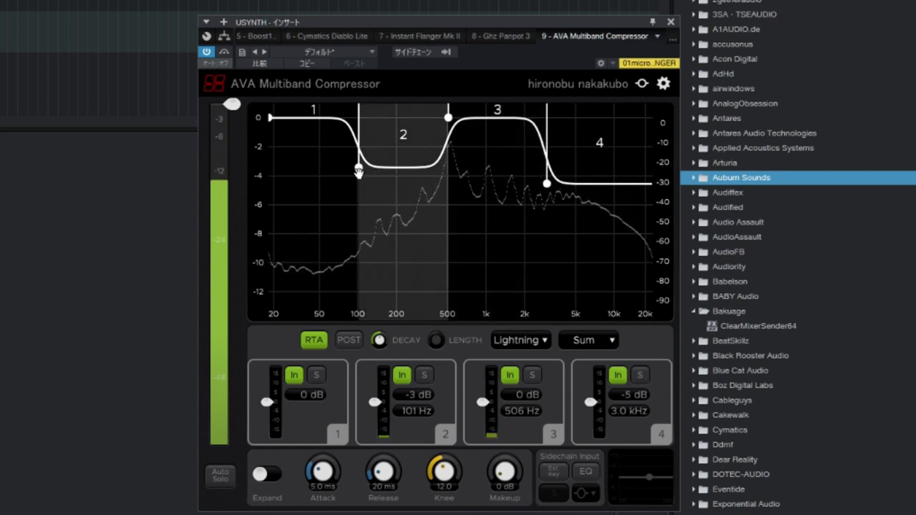
mouse_move(358, 170)
left_mouse_down()
mouse_move(355, 183)
mouse_move(328, 187)
left_mouse_up()
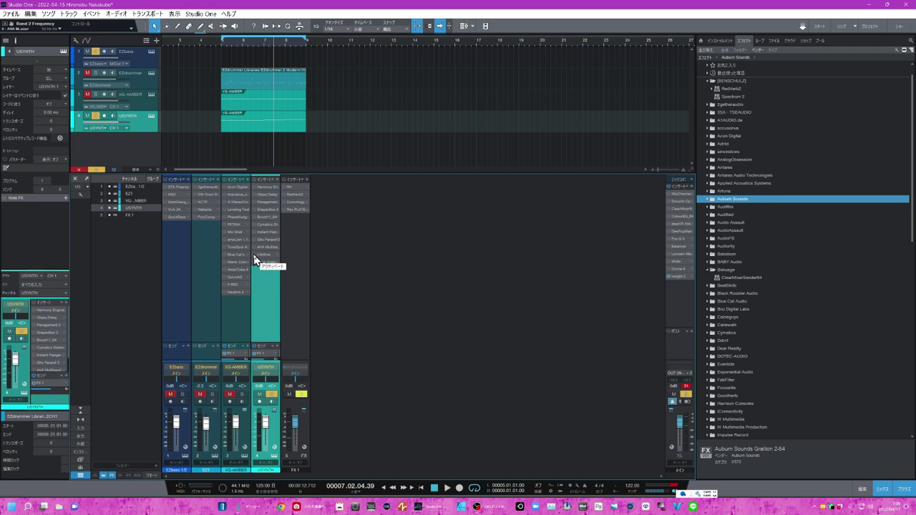
Step: Switch on USYNTH's LifeSine to show its display, and raise the Amount in Initial Analog Pro
left_click(255, 256)
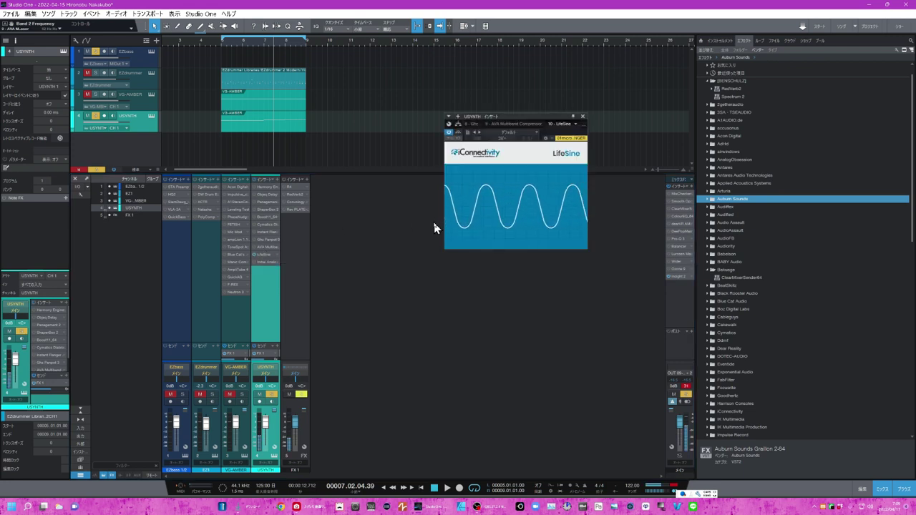
left_click(265, 262)
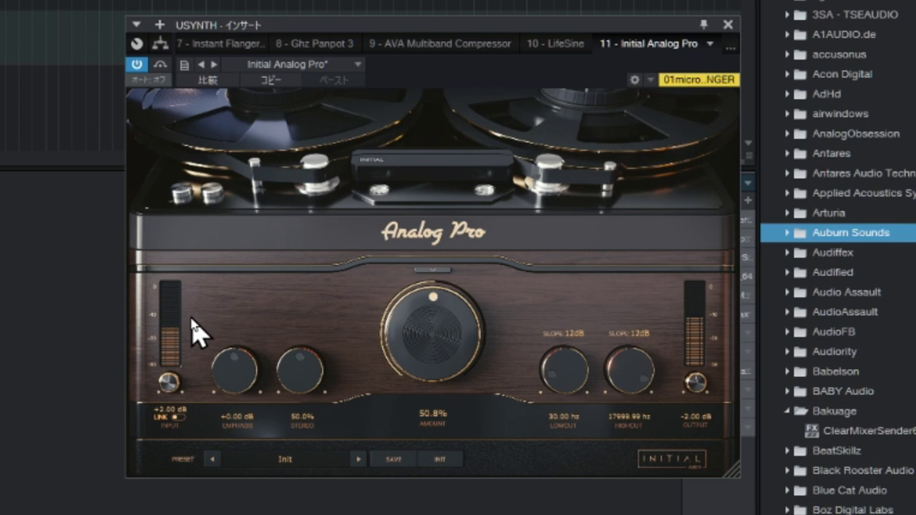
left_click_drag(414, 333, 423, 315)
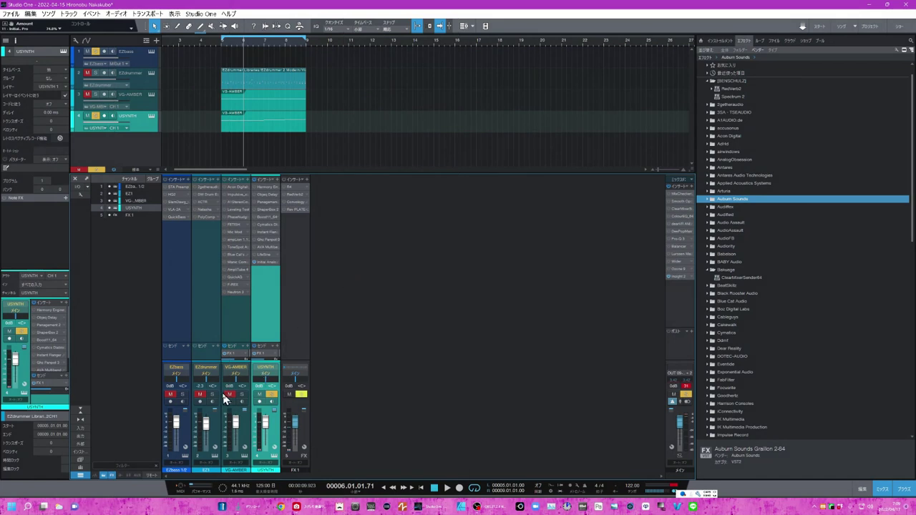
Step: Unmute the VG-AMBER channel, mute USYNTH and return the playhead to the start of bar 5
left_click(227, 396)
left_click(260, 394)
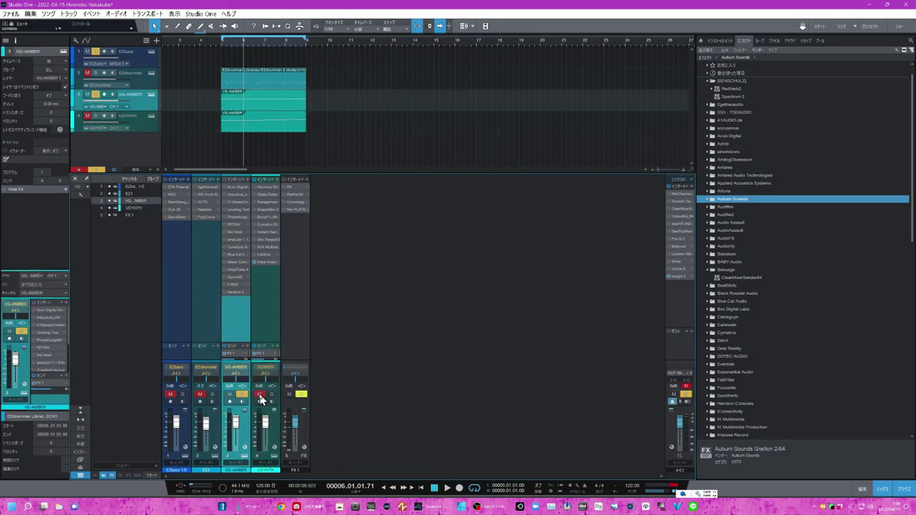
left_click(223, 47)
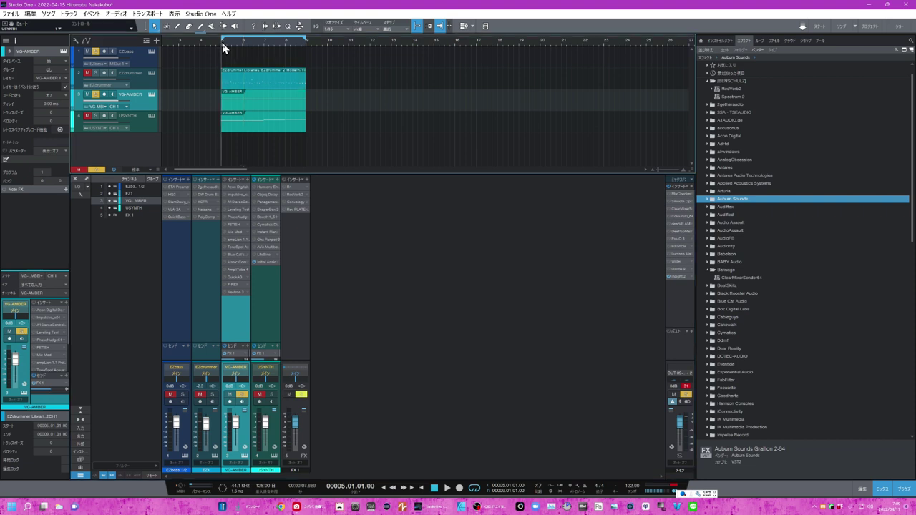
Step: Play the song, open the R4 reverb on the FX 1 channel and switch it on
key("space")
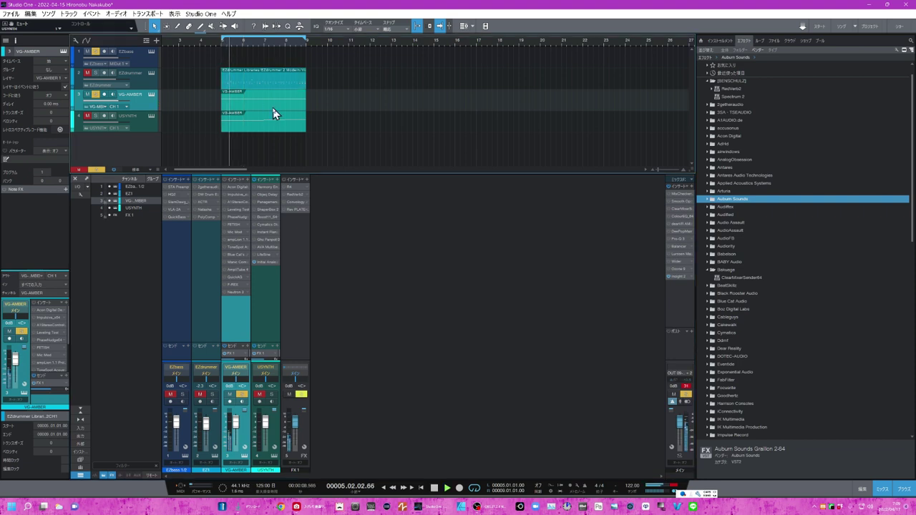
double_click(290, 187)
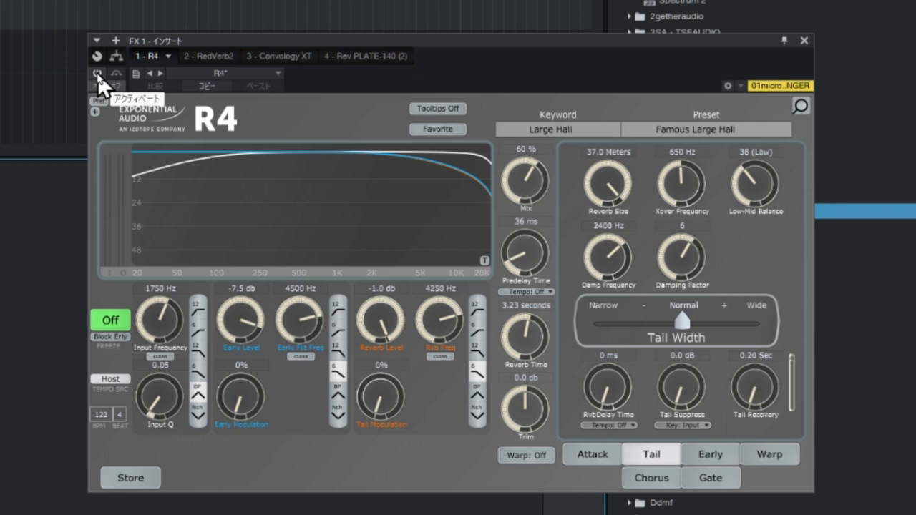
left_click(98, 74)
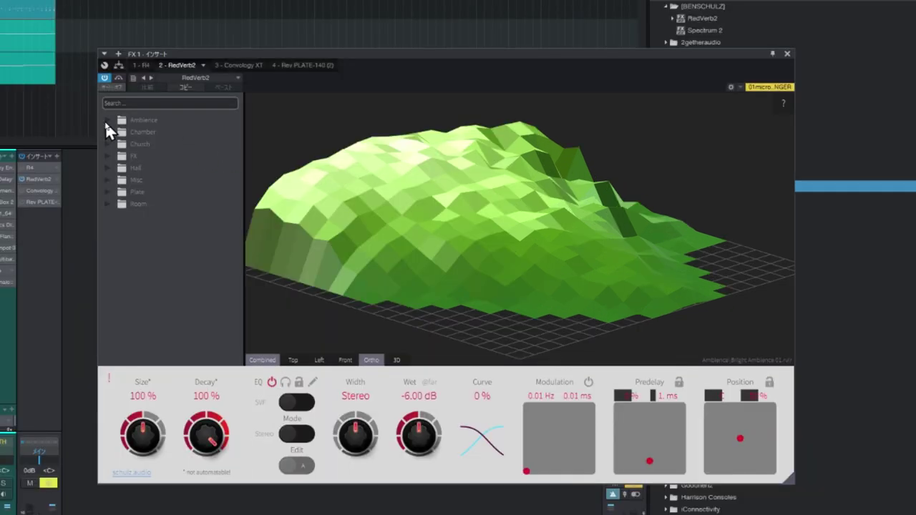
Step: Audition RedVerb2's Ambience presets Bright Vocal Ambience 01 and Dark Ambience, ending with Drum Instrument Kick Ambience
left_click(106, 121)
left_click(147, 154)
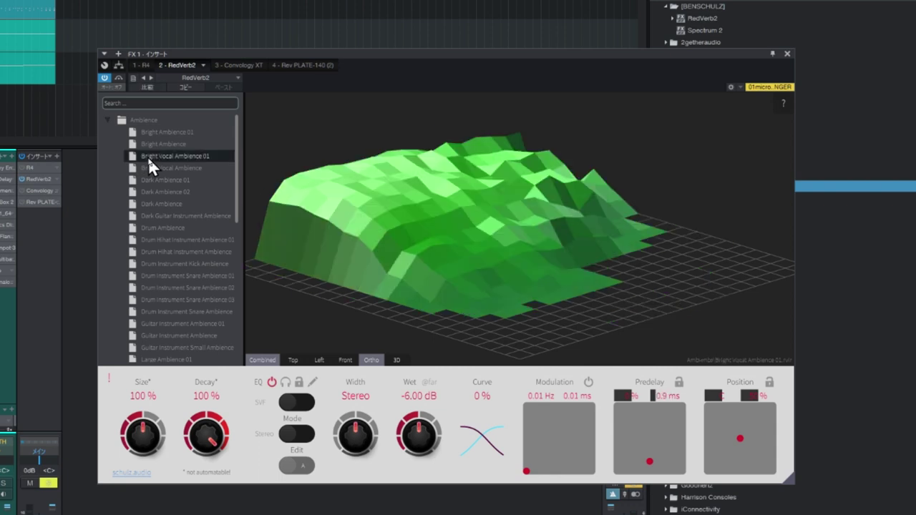
left_click(160, 206)
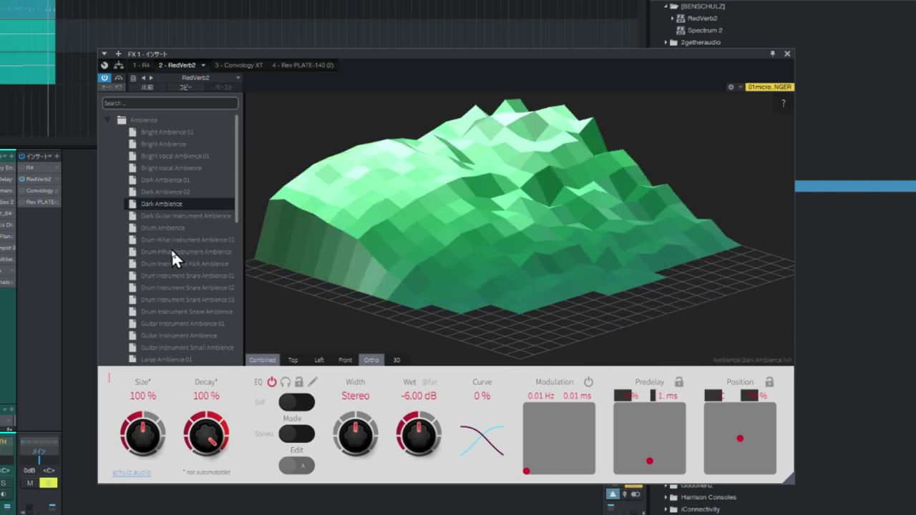
left_click(163, 265)
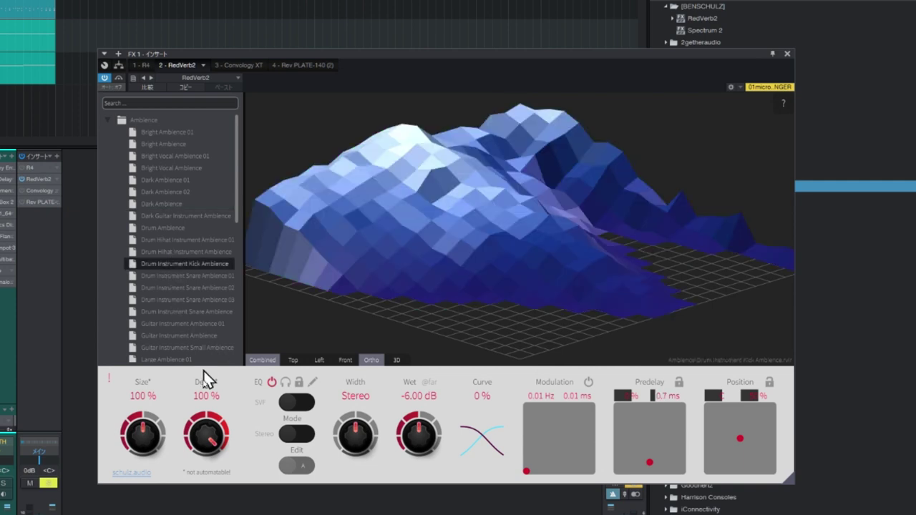
Step: Raise RedVerb2's Size and both modulation amounts, and select the Drum Instrument Snare Ambience preset
left_click_drag(153, 430, 156, 407)
left_click_drag(539, 456, 570, 430)
left_click(181, 313)
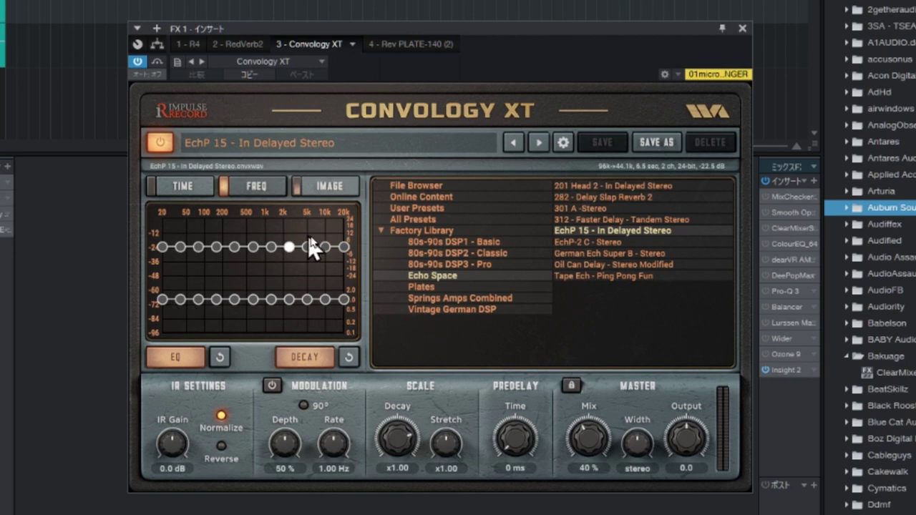
Step: Raise two Convology XT EQ nodes and the decay node below 200 Hz during playback, and load an 80s-90s DSP3 - Pro preset
left_click_drag(253, 248, 253, 238)
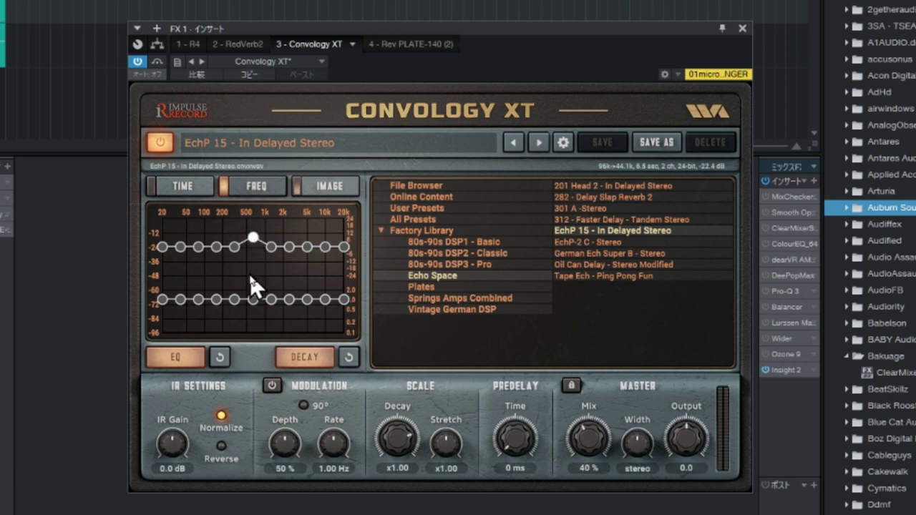
left_click_drag(217, 293, 216, 282)
key("space")
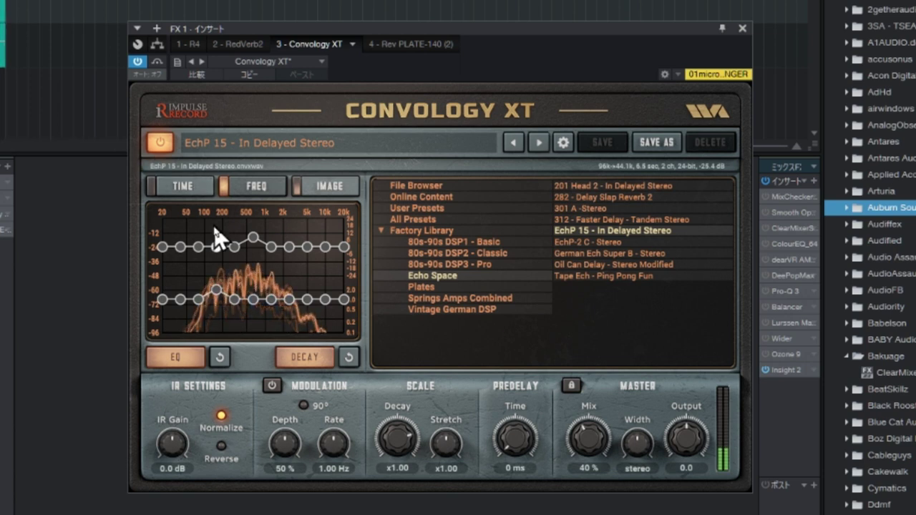
left_click_drag(217, 247, 217, 233)
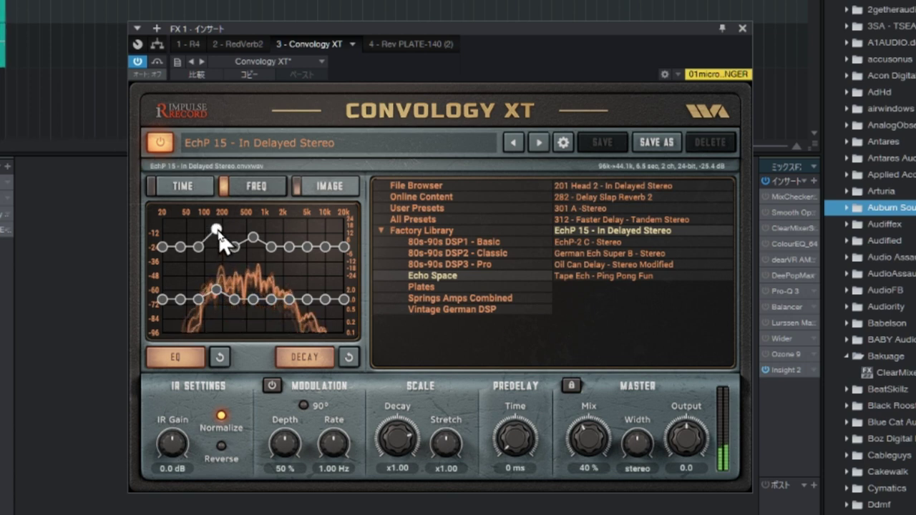
left_click(466, 264)
left_click(597, 235)
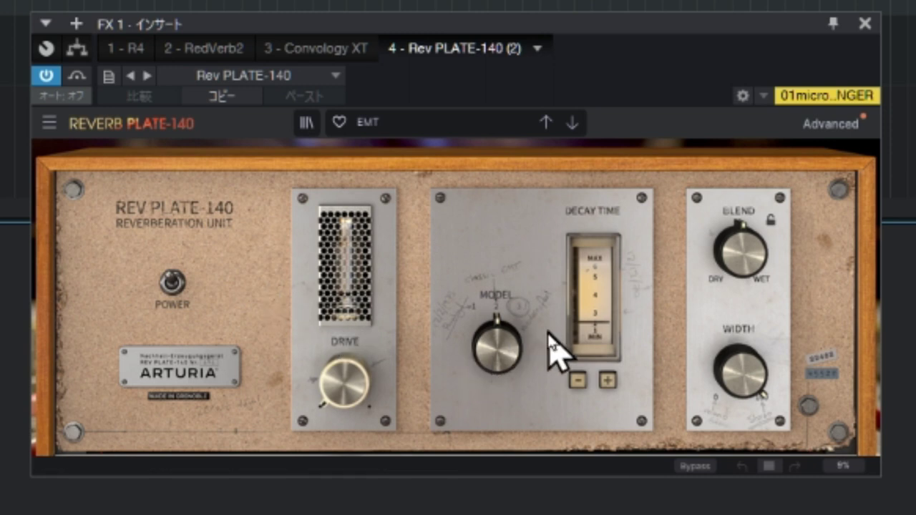
Step: Change the plate Model and turn up the Drive in FX 1's Rev PLATE-140
mouse_move(499, 334)
left_click_drag(499, 336, 501, 351)
mouse_move(364, 389)
left_mouse_down()
mouse_move(364, 348)
mouse_move(354, 374)
left_mouse_up()
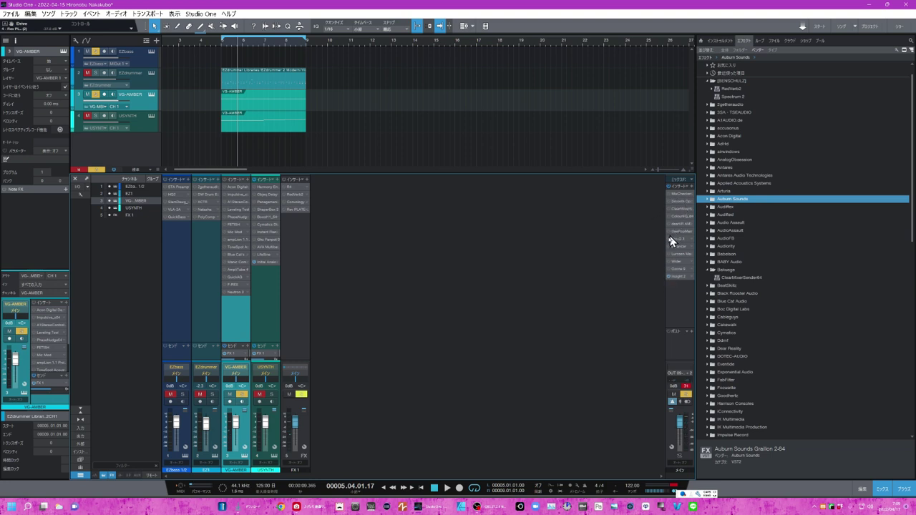
Step: Open the main channel's MixChecker Pro and audition the HiFi headphones, 7" Vintage and 15" Silver laptop simulations
left_click(674, 196)
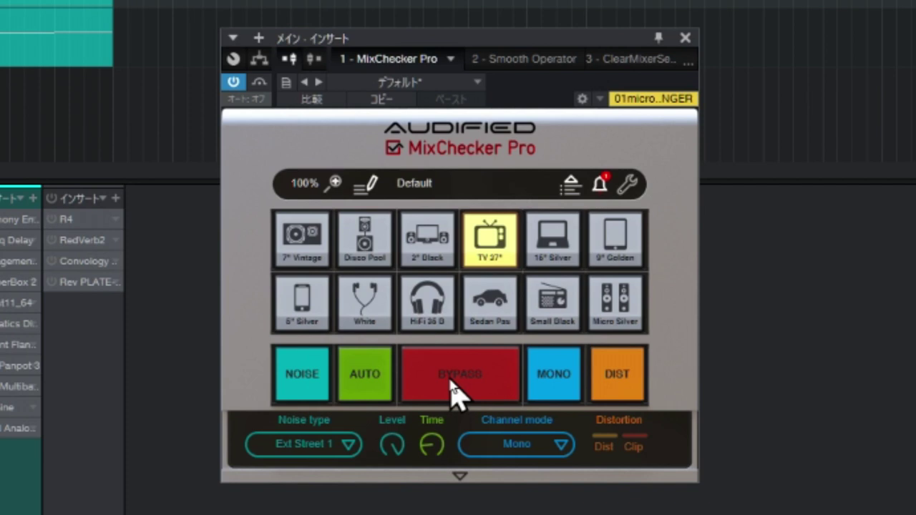
left_click(429, 315)
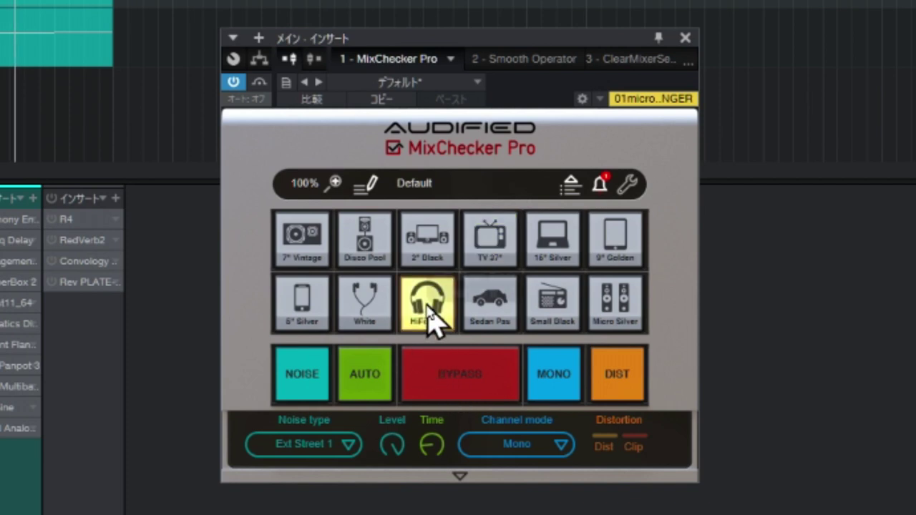
left_click(299, 245)
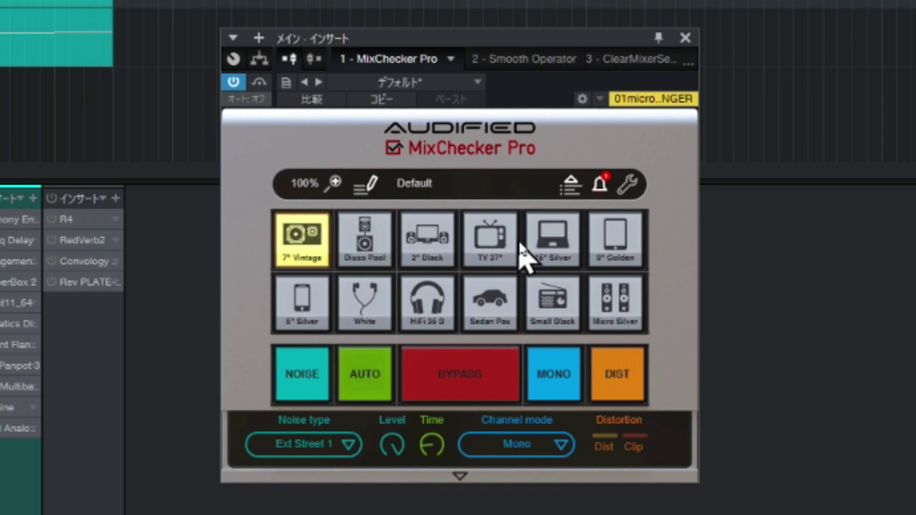
left_click(552, 242)
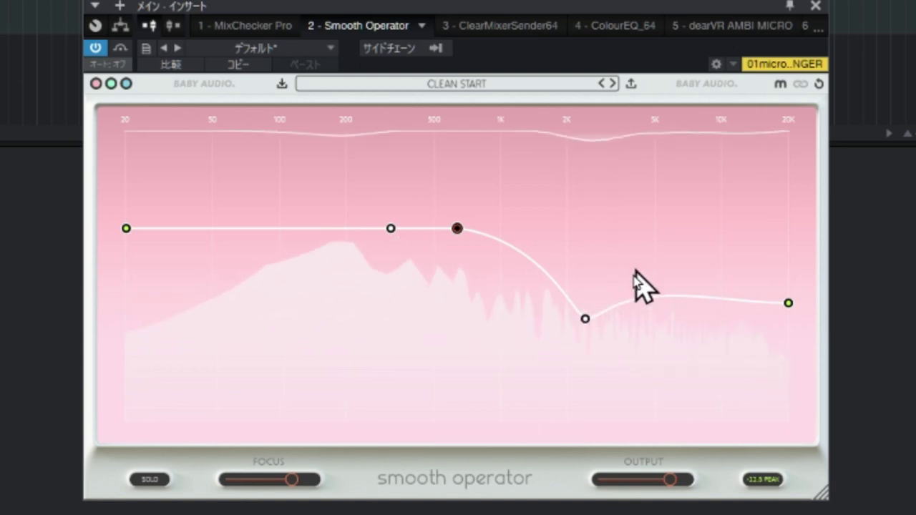
Step: Reshape the main channel's Smooth Operator curve by lifting the upper node to about 4 kHz and pulling the 316 Hz node lower in frequency and level
left_click_drag(586, 320, 637, 241)
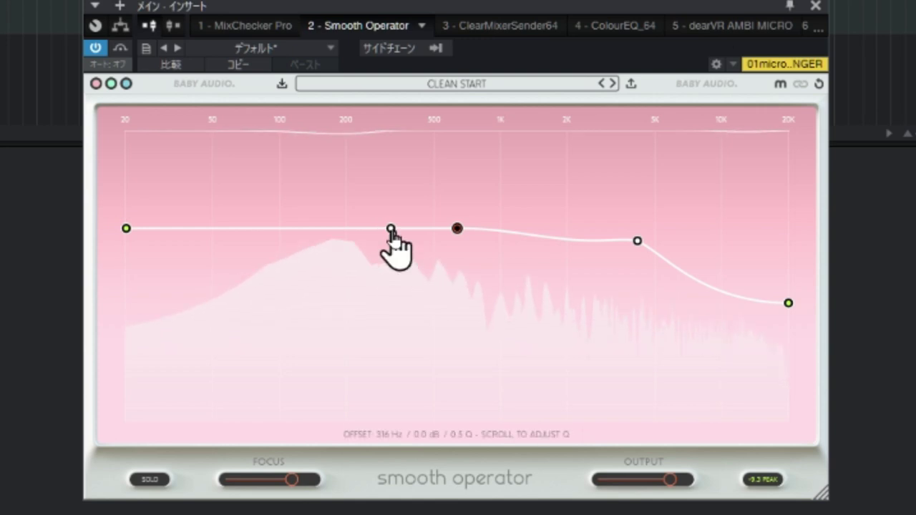
left_click_drag(391, 229, 311, 307)
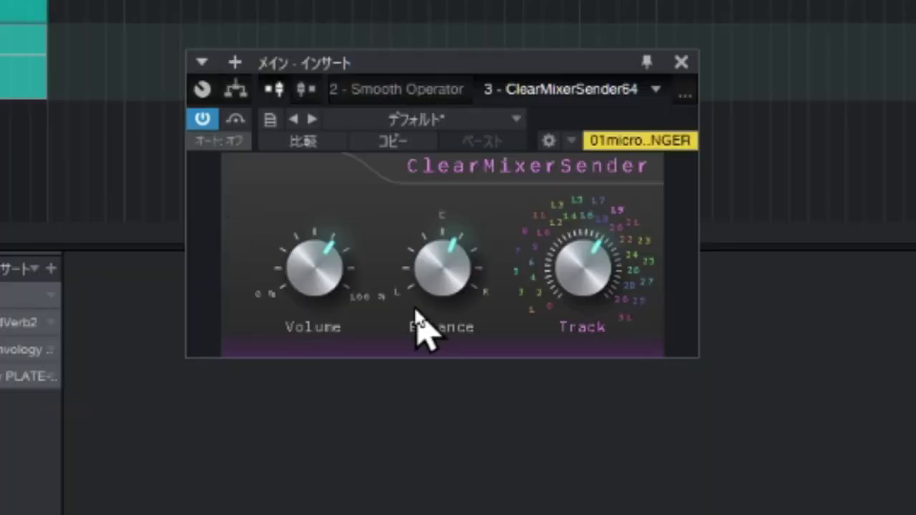
Step: Turn down the Track number and shift the Balance toward the left channel in the main channel's ClearMixerSender
left_click_drag(578, 267, 568, 286)
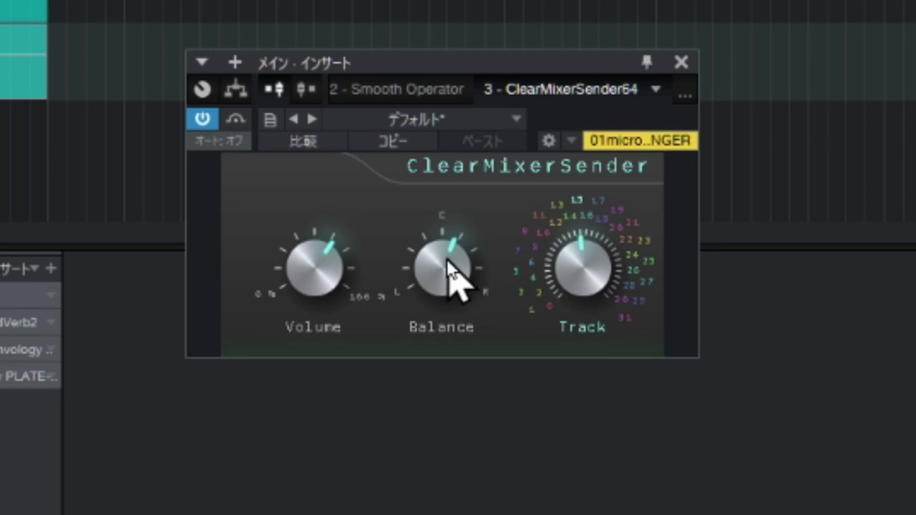
left_click_drag(454, 276, 462, 322)
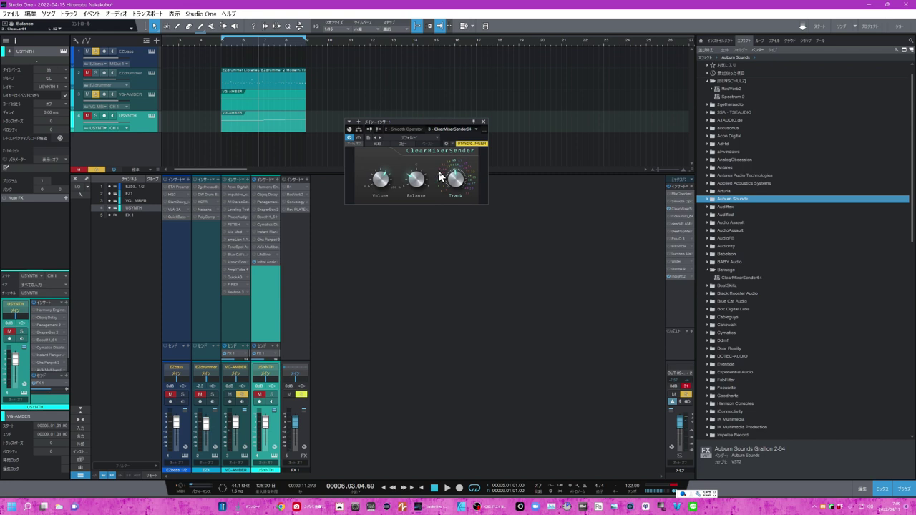
Step: In the main channel's ColourEQ, keep the Lowcut type, raise its Q to 0.91, adjust the 84 Hz band's percentage and lower the 842 Hz band's gain
left_click(485, 126)
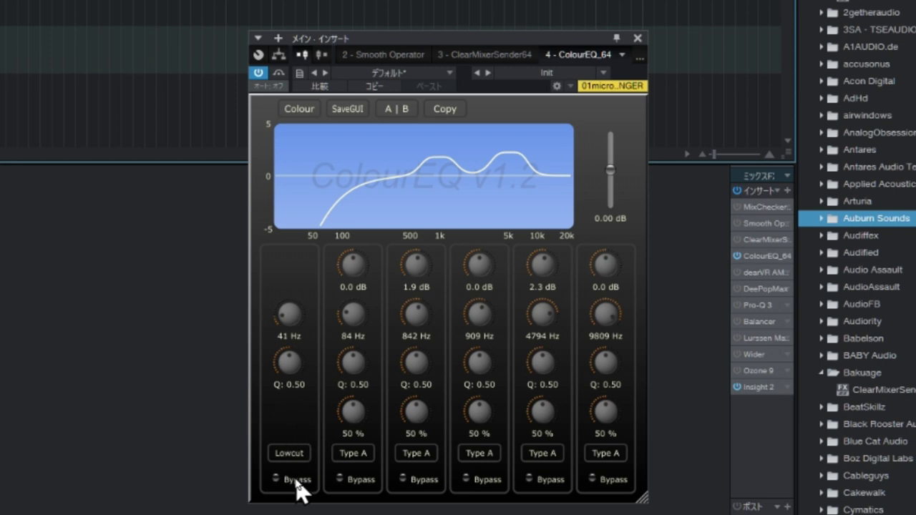
left_click(291, 458)
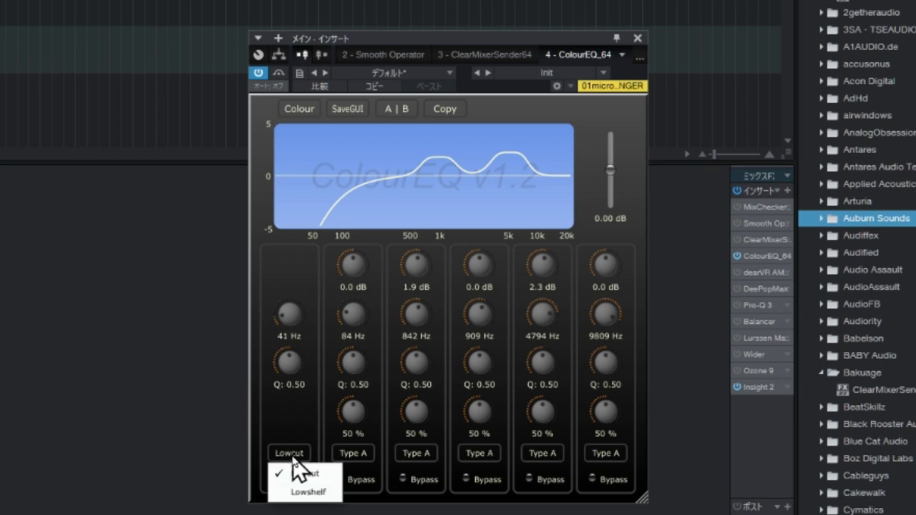
left_click(293, 472)
left_click_drag(293, 383, 289, 302)
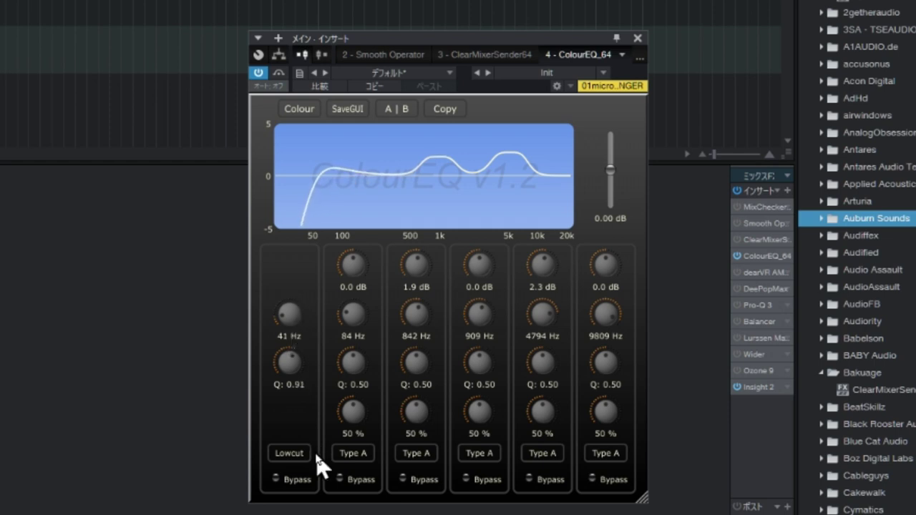
left_click_drag(357, 417, 356, 406)
left_click_drag(421, 280, 422, 330)
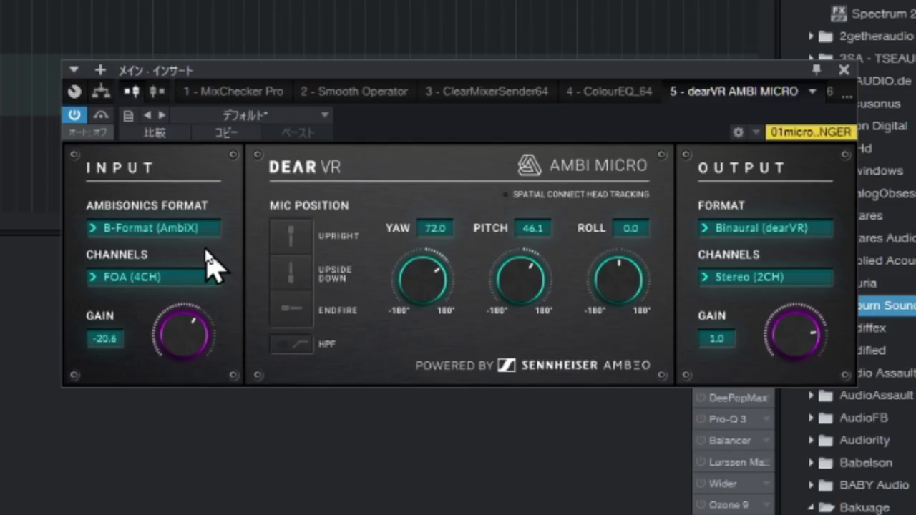
Step: In the main channel's dearVR AMBI MICRO, set the input gain to about -4.3, Yaw to about -69.1 and Pitch to about 102.7
left_click_drag(495, 178, 502, 177)
left_click_drag(423, 284, 430, 386)
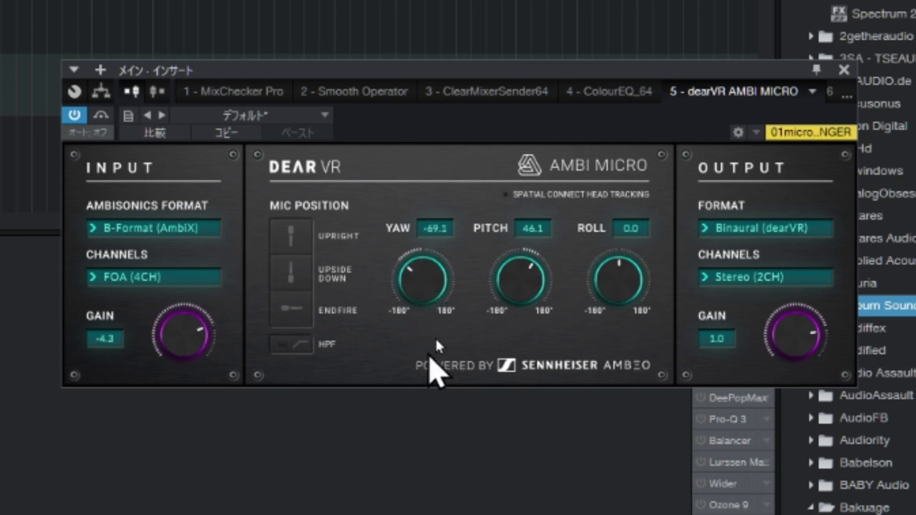
left_click_drag(505, 282, 523, 214)
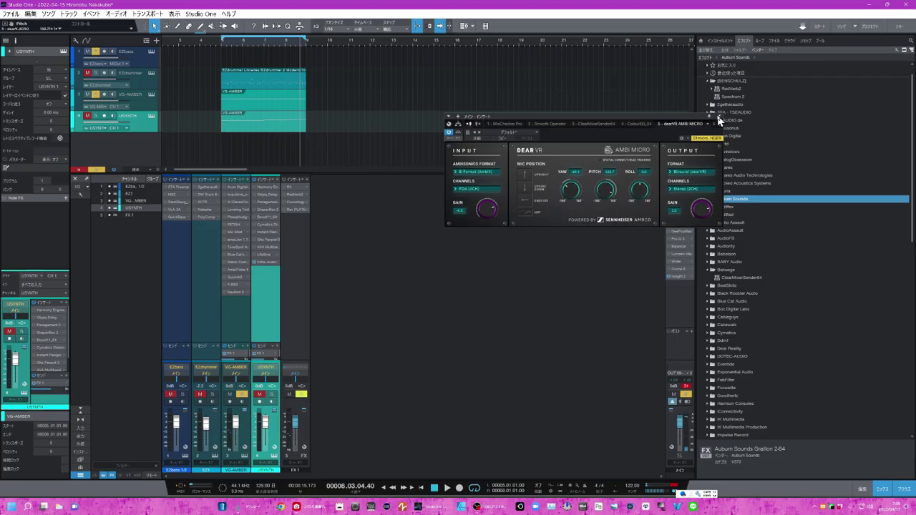
left_click(844, 69)
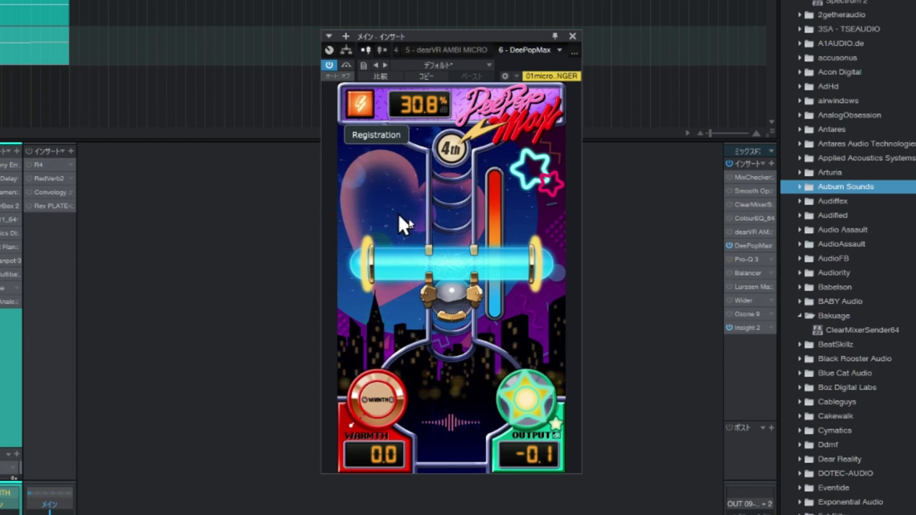
Step: Lower the main channel's DeePopMax level to 0.0% and close the plug-in
left_click_drag(442, 265, 446, 491)
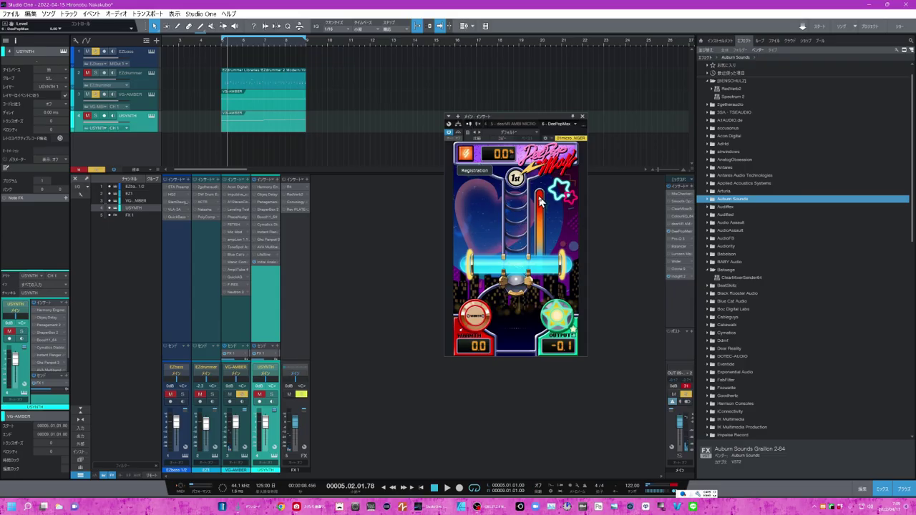
left_click(578, 123)
Step: Reposition the main channel's Pro-Q 3 window and enlarge its interface
left_click_drag(538, 124, 437, 123)
left_click(596, 255)
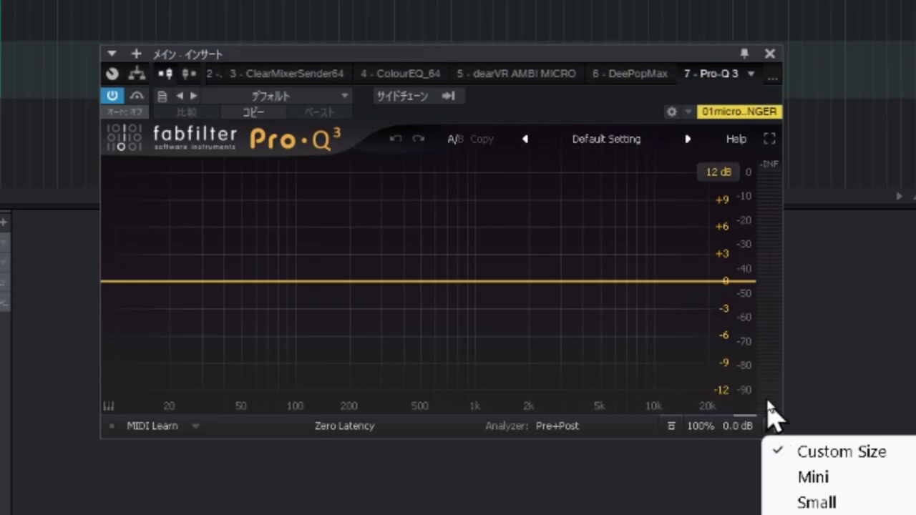
left_click(597, 254)
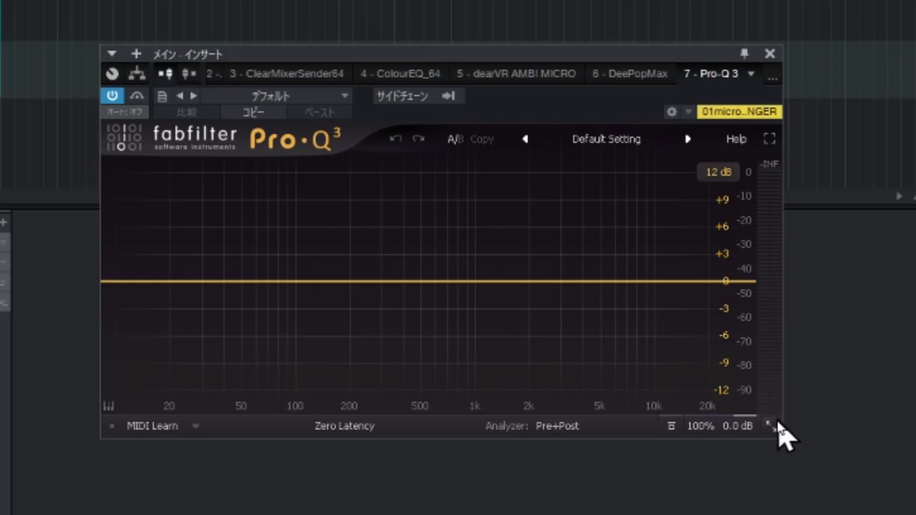
left_click(773, 427)
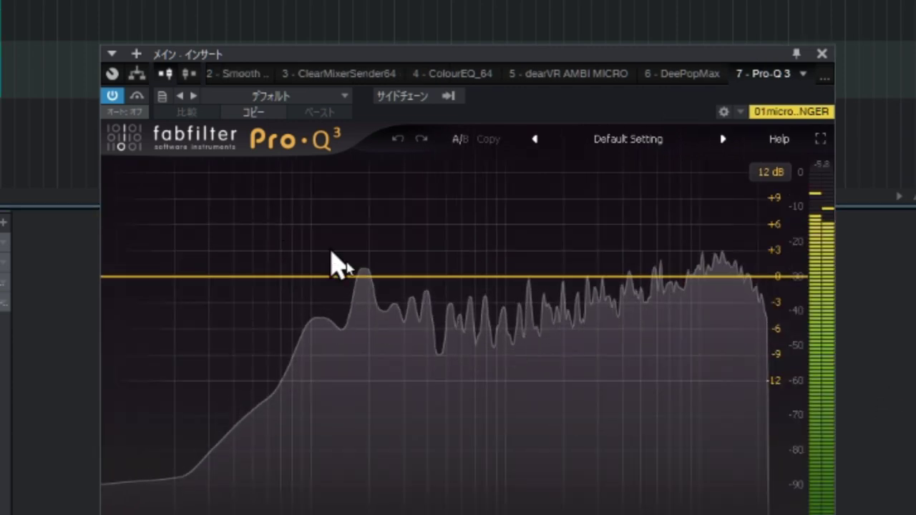
Step: Add a bell cut of about -12.4 dB near 113 Hz in Pro-Q 3 and shape the curve in the upper mids
left_click_drag(364, 278, 322, 385)
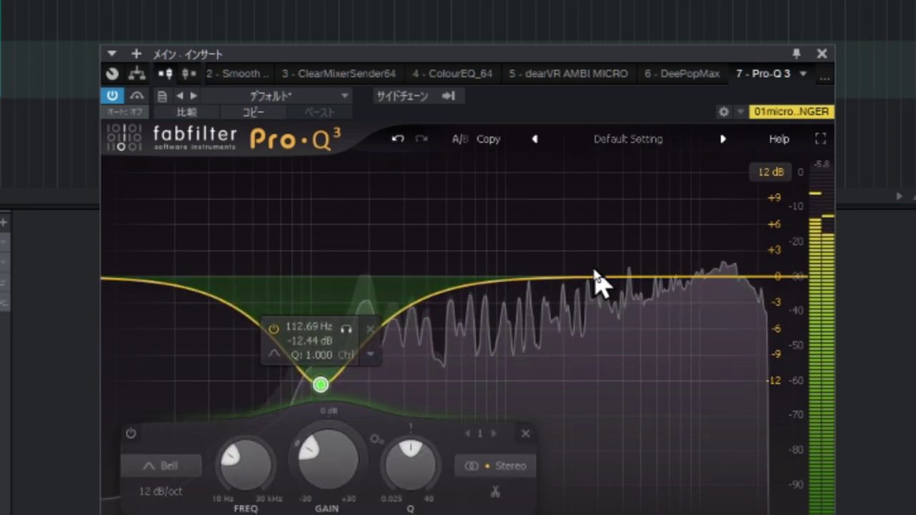
left_click_drag(593, 278, 585, 220)
left_click_drag(593, 261, 593, 310)
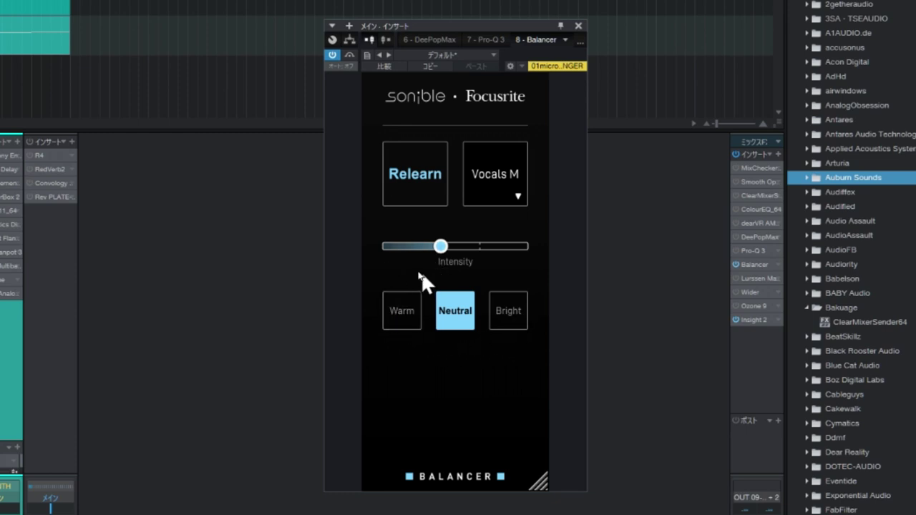
Step: Relearn the main channel's Balancer during playback, audition Warm, select Bright and raise the Intensity
key("space")
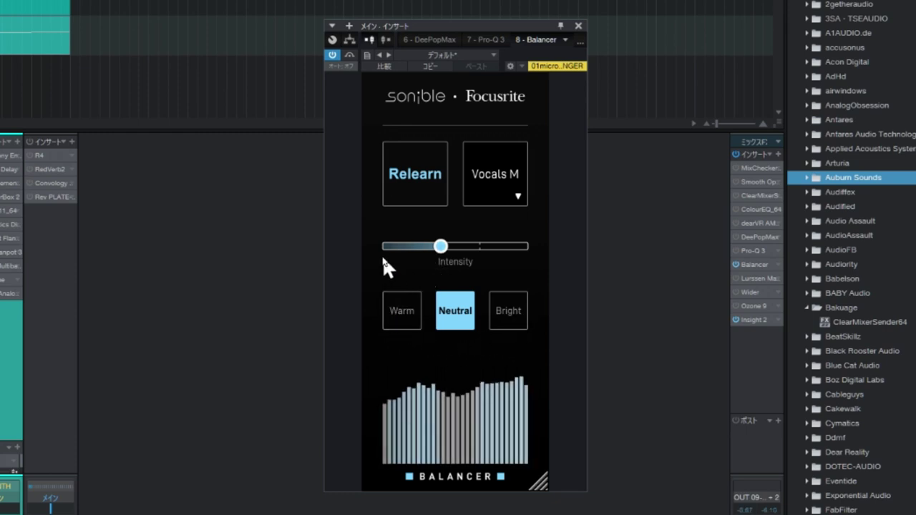
left_click(417, 180)
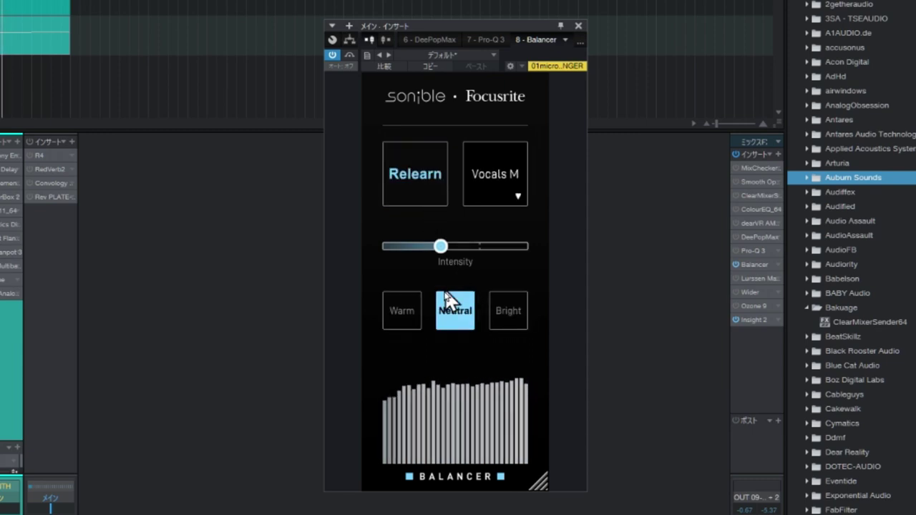
left_click(405, 311)
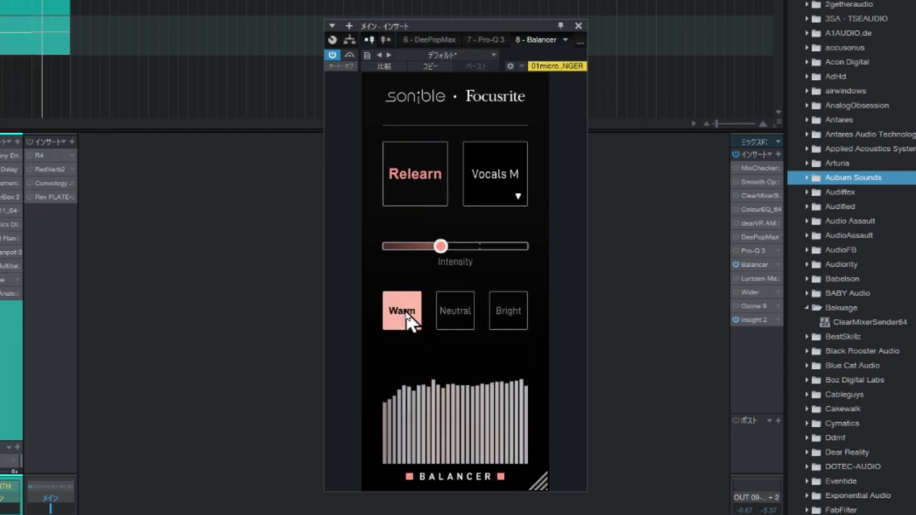
left_click(509, 318)
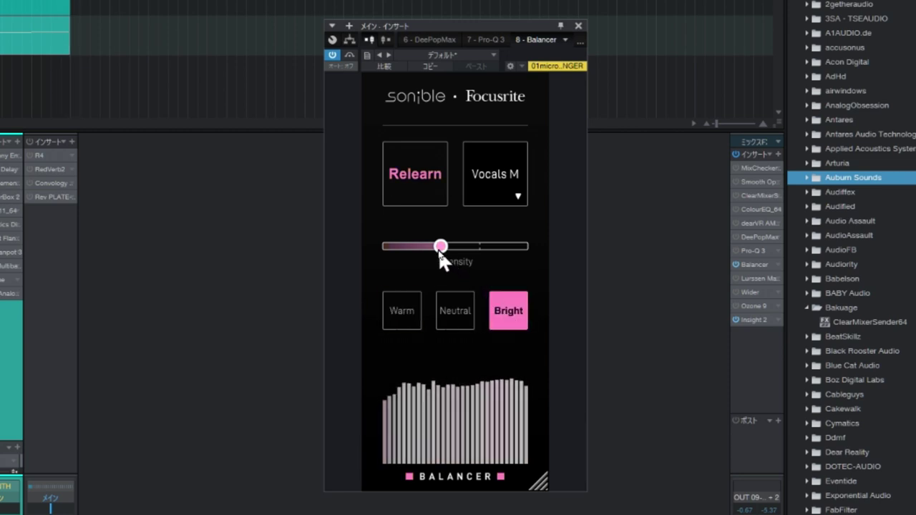
left_click_drag(438, 249, 479, 254)
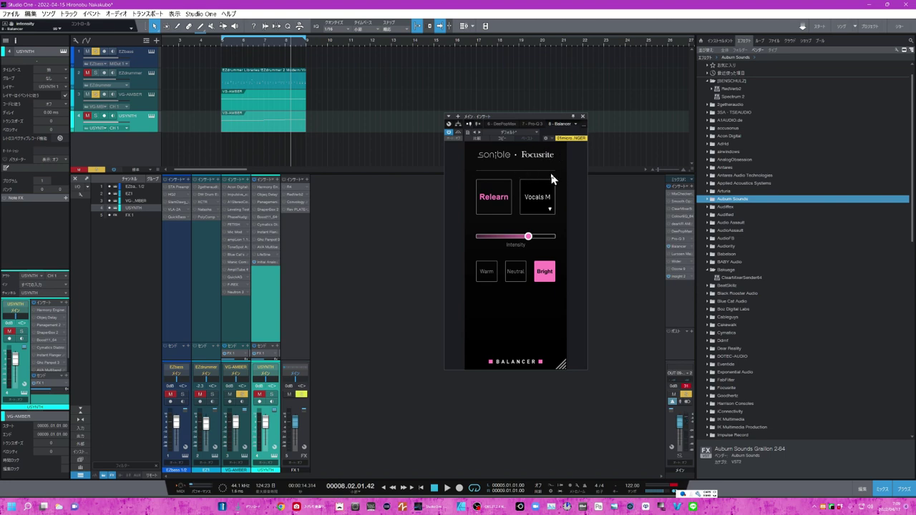
left_click(582, 116)
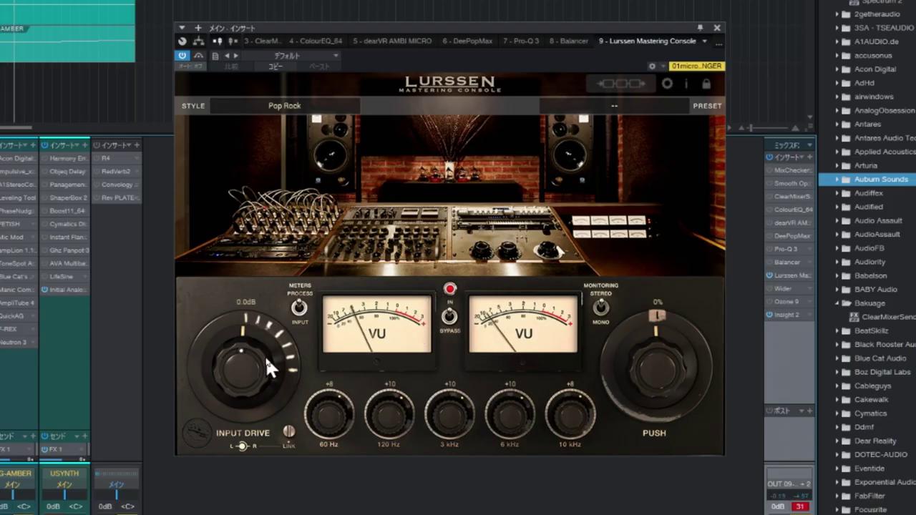
Step: Set the Lurssen Mastering Console's Input Drive to about 1.9 dB and its Push to about -22%
mouse_move(239, 367)
left_mouse_down()
mouse_move(230, 354)
mouse_move(237, 343)
mouse_move(244, 353)
left_mouse_up()
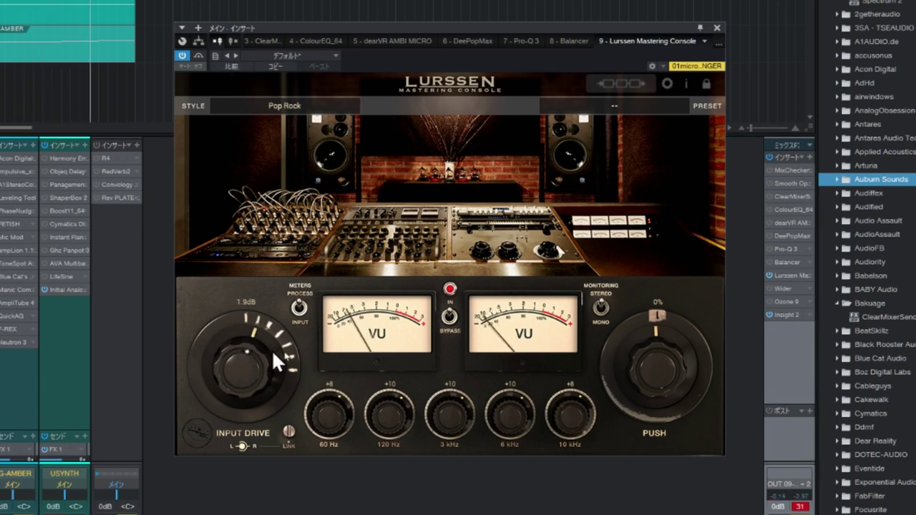
left_click_drag(622, 366, 641, 382)
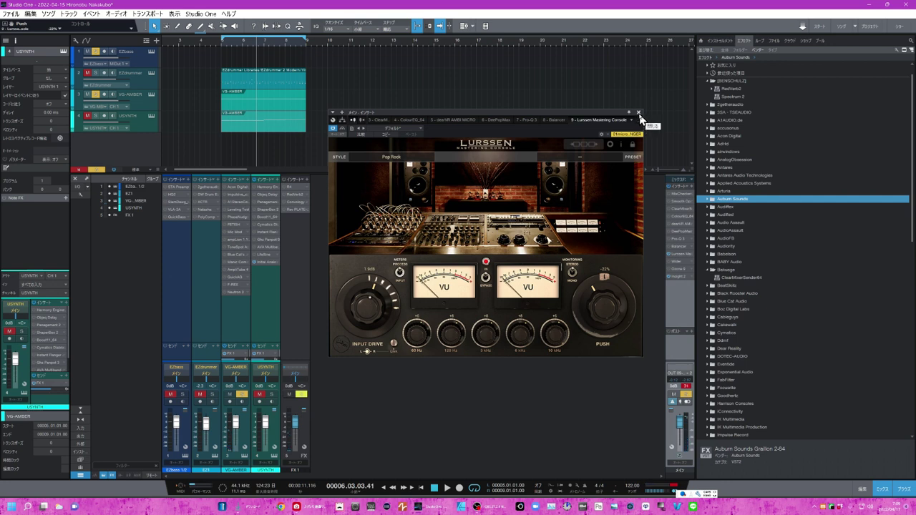
left_click(639, 114)
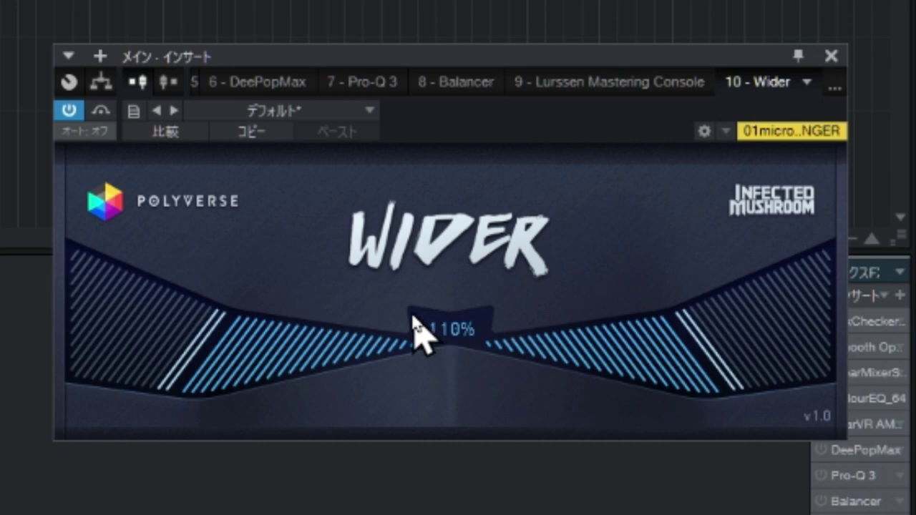
Step: Reduce the main channel's Wider stereo width to about 38% and close the plug-in
left_click_drag(460, 348, 420, 471)
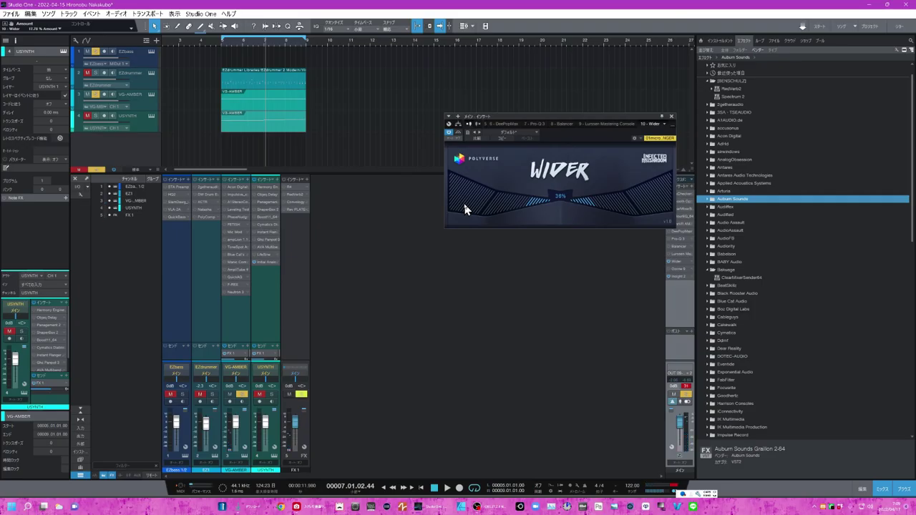
left_click(662, 126)
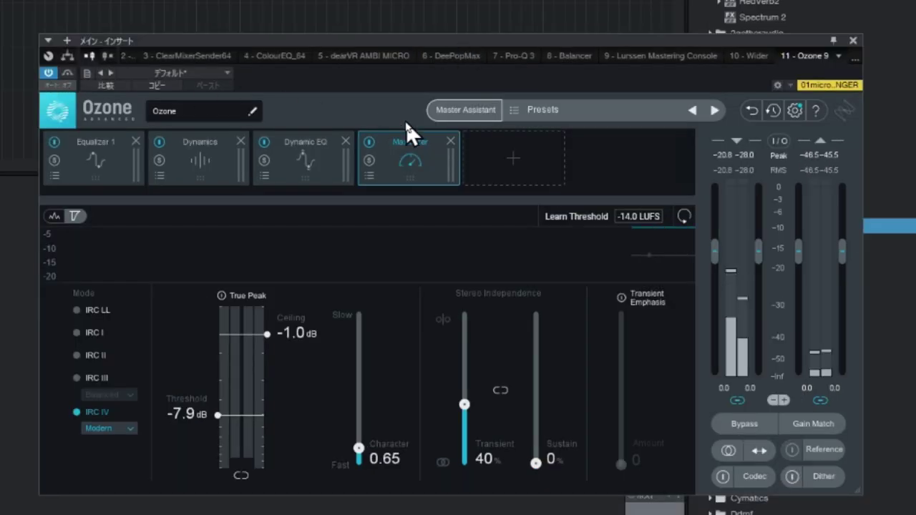
Step: View Ozone 9's Master Assistant options without running it, and compare the playback with Ozone bypassed and active
left_click(451, 113)
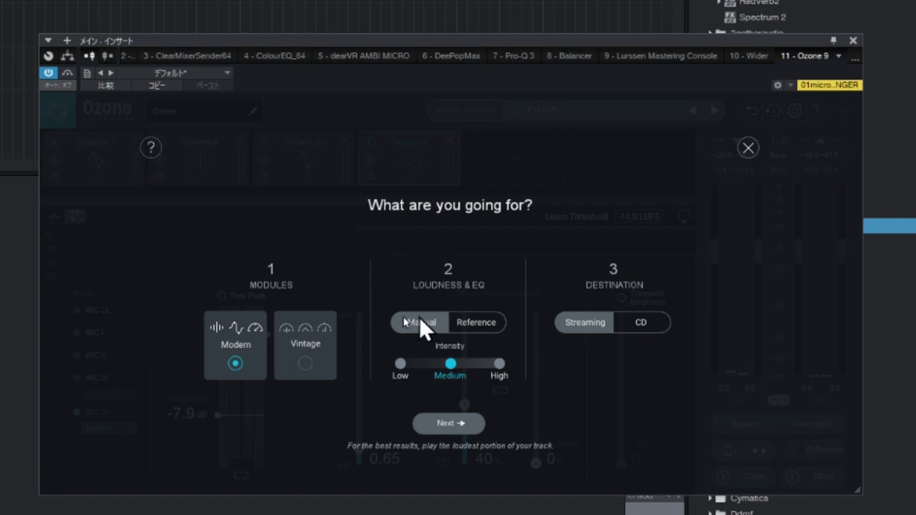
left_click(748, 148)
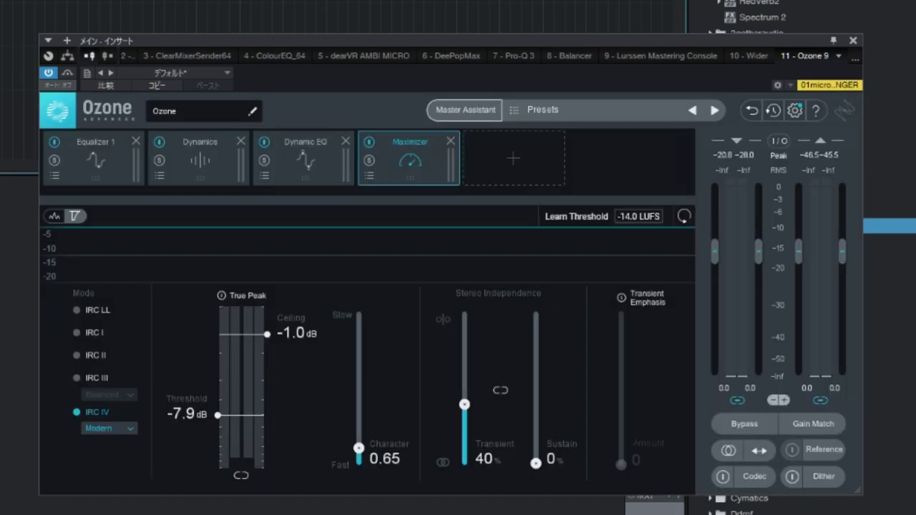
key("space")
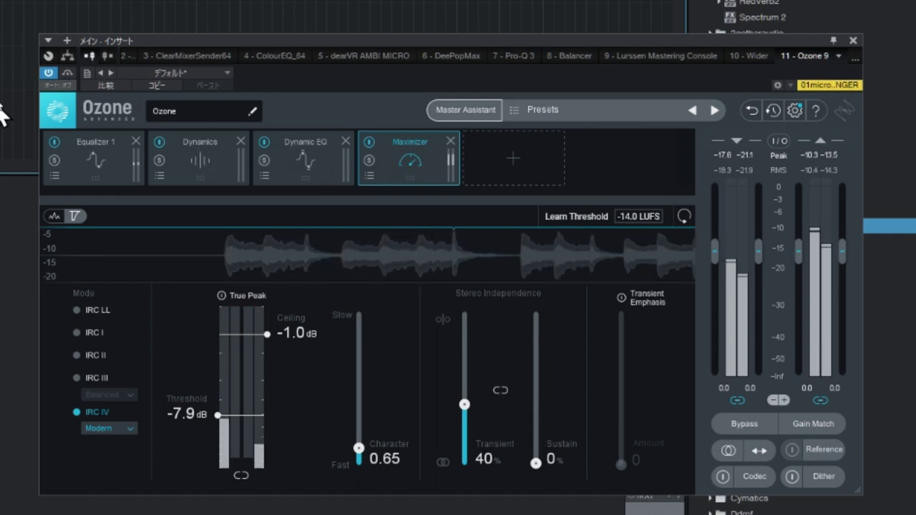
left_click(46, 75)
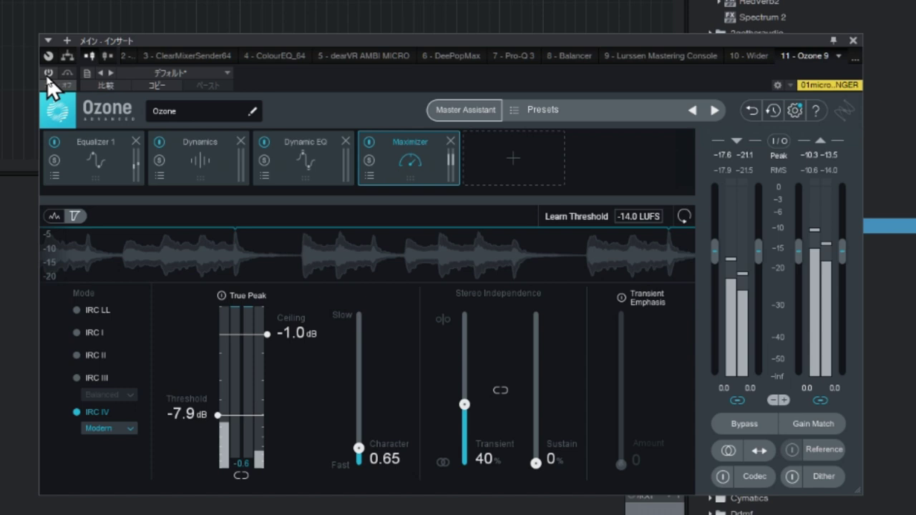
left_click(46, 75)
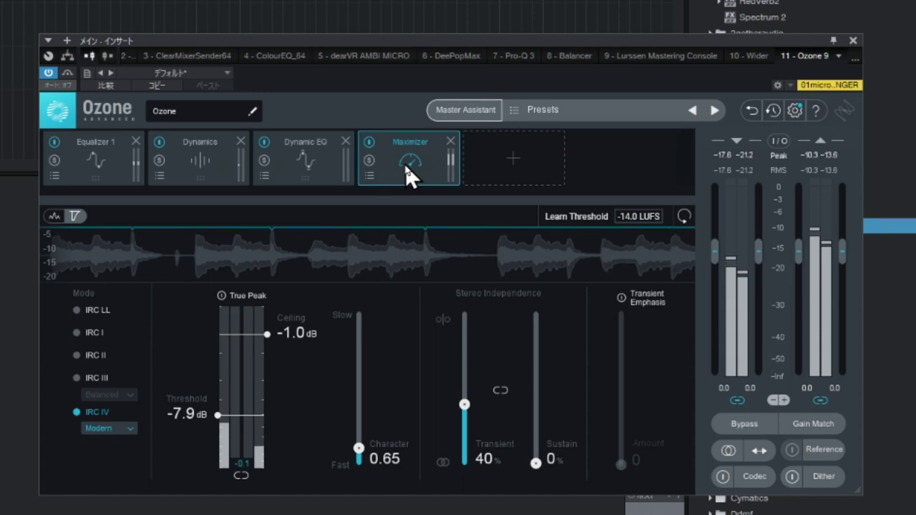
Step: Add an Imager module to Ozone 9 and pull Equalizer 1's band 2 down to about -2.2 dB at 961 Hz
left_click(499, 165)
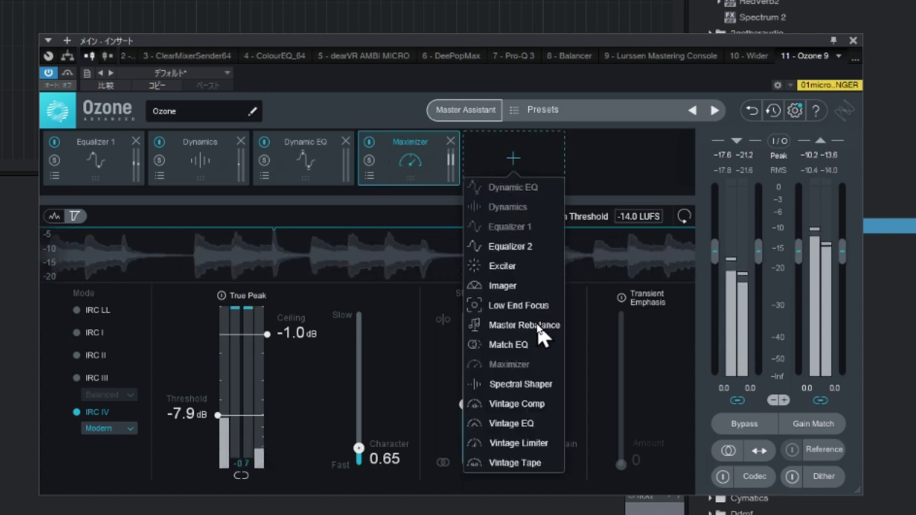
left_click(518, 284)
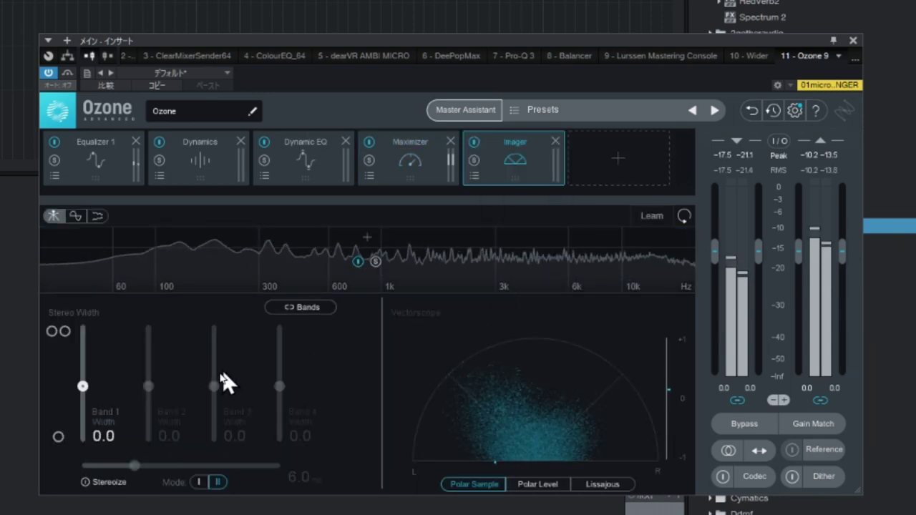
left_click(118, 161)
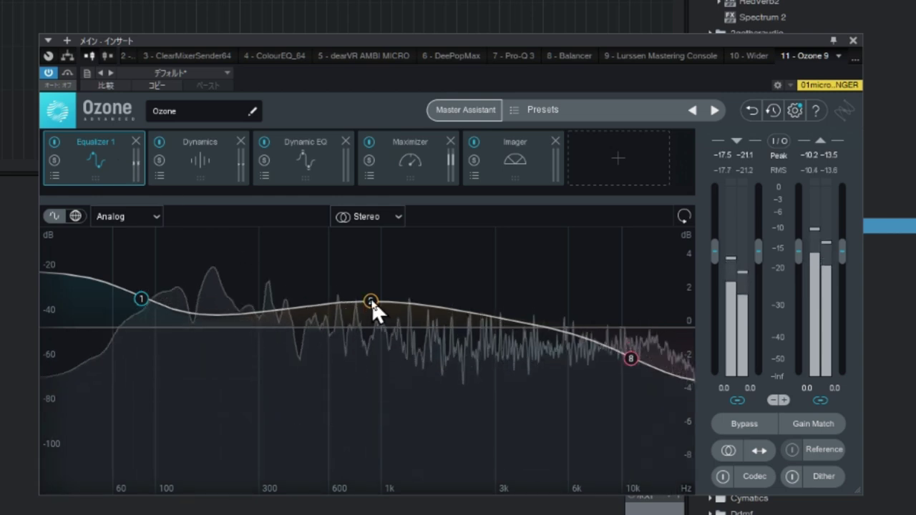
left_click_drag(372, 299, 377, 362)
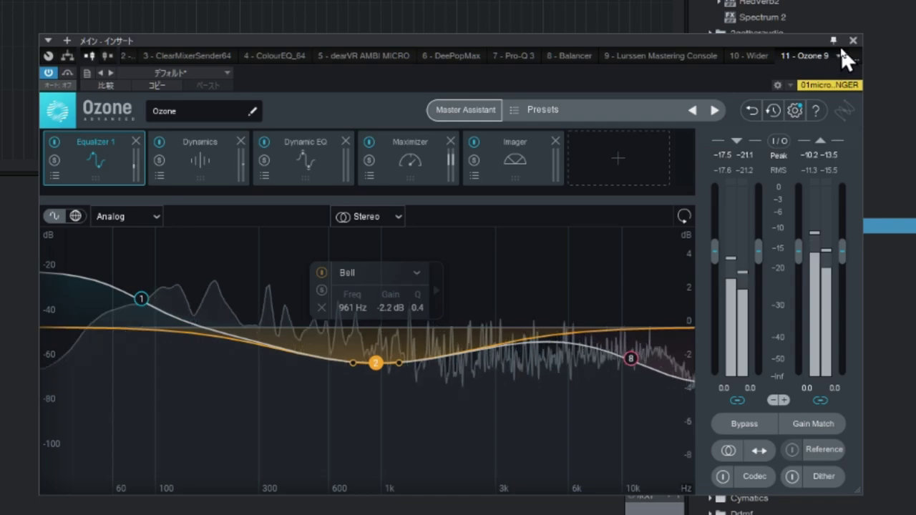
left_click(853, 40)
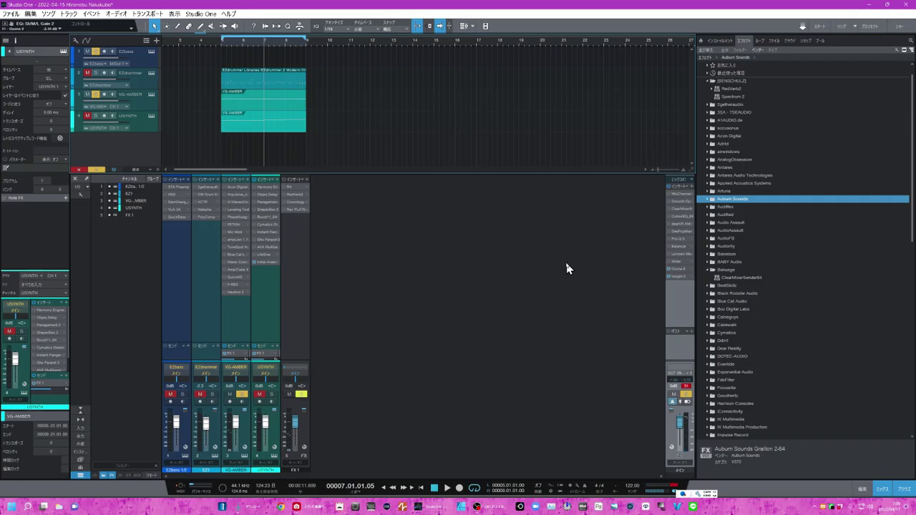
Step: View Insight 2 on the main output and enlarge its Spectrogram in the Diagonal view
left_click(678, 277)
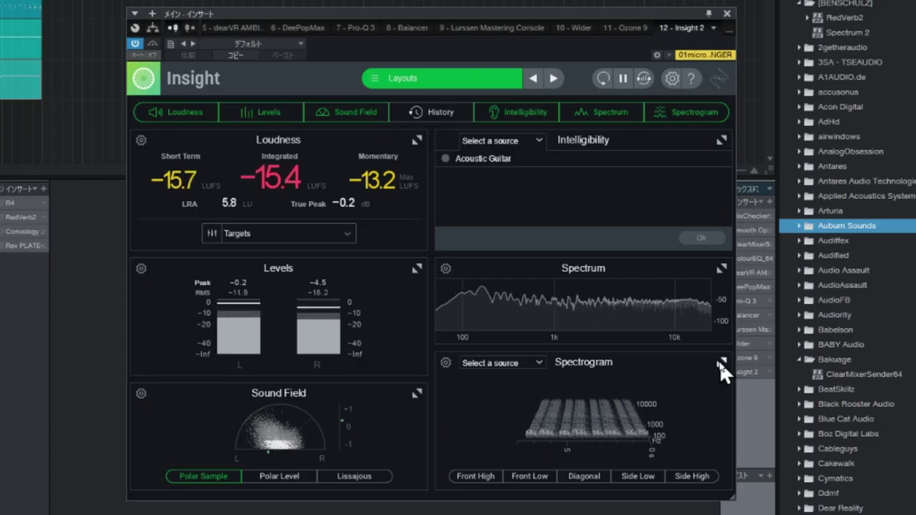
left_click(720, 362)
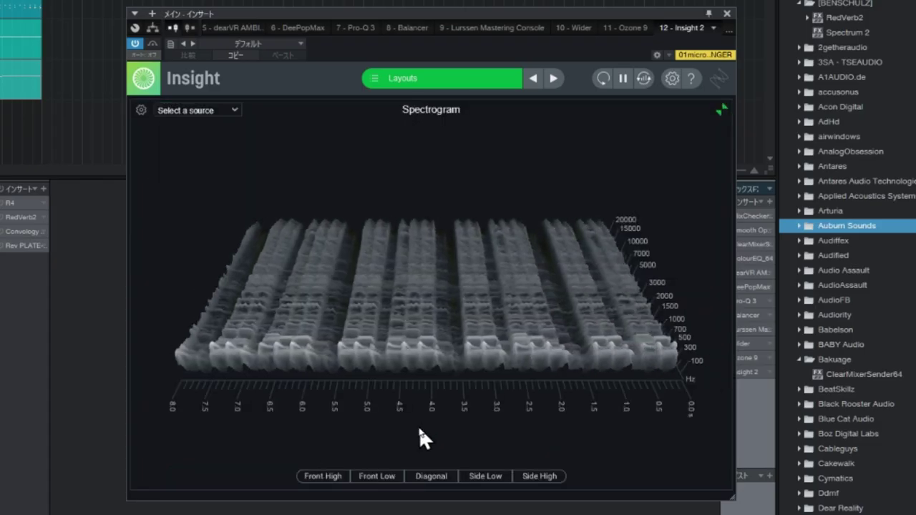
left_click(429, 478)
left_click(430, 476)
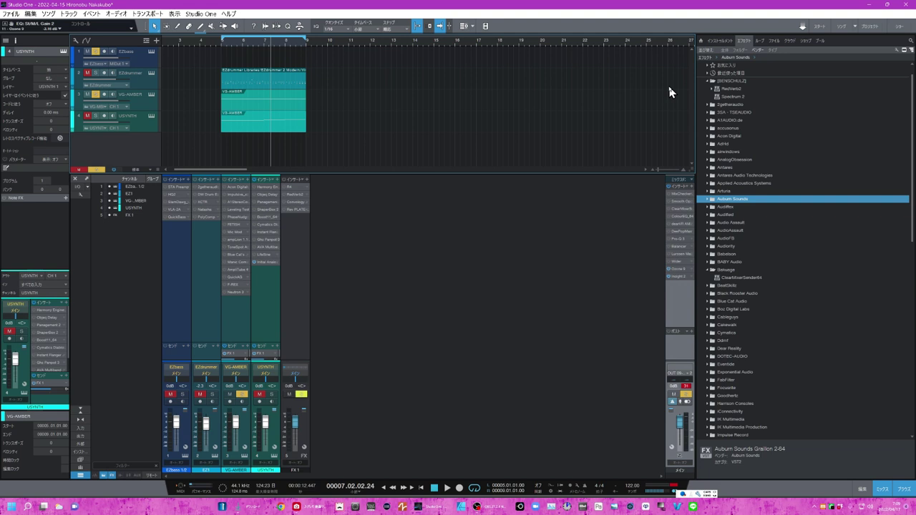
Step: Check USYNTH's Harmony Engine, and try to insert Antares Harmony Engine x64 from the effects browser on the FX 1 channel
double_click(274, 187)
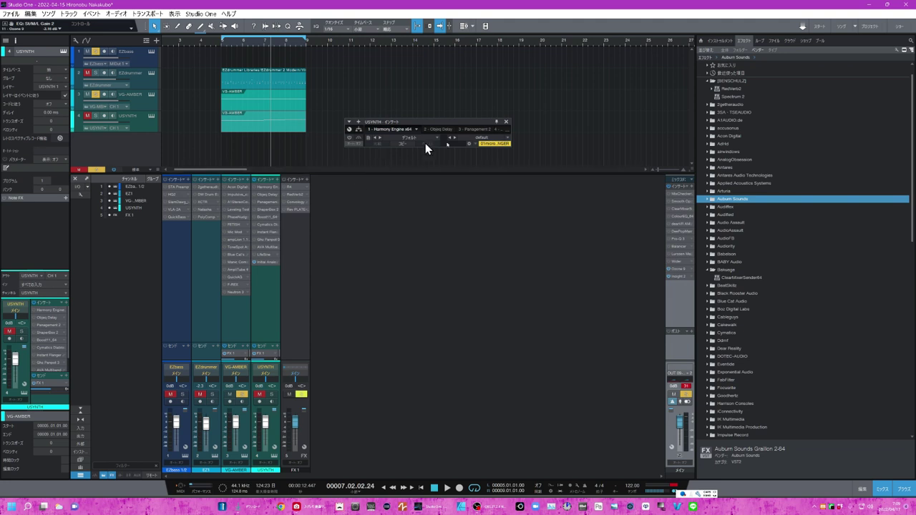
key("Escape")
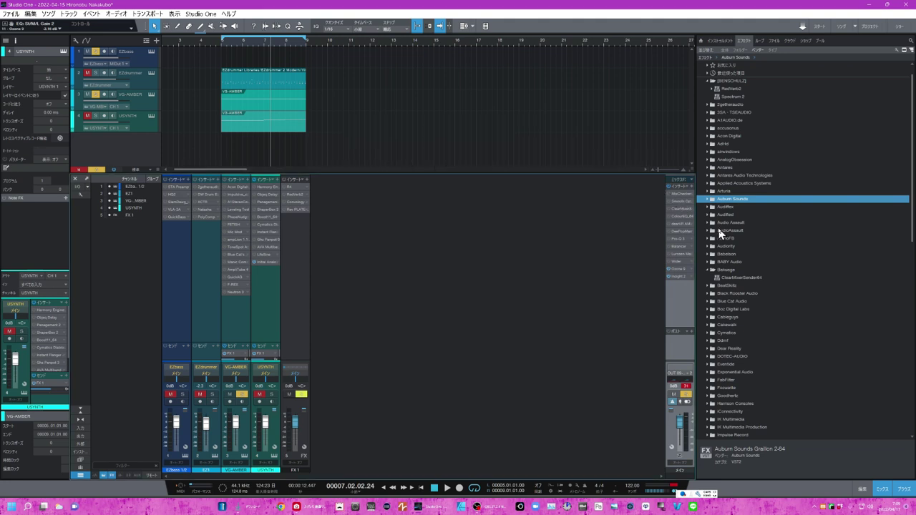
double_click(738, 175)
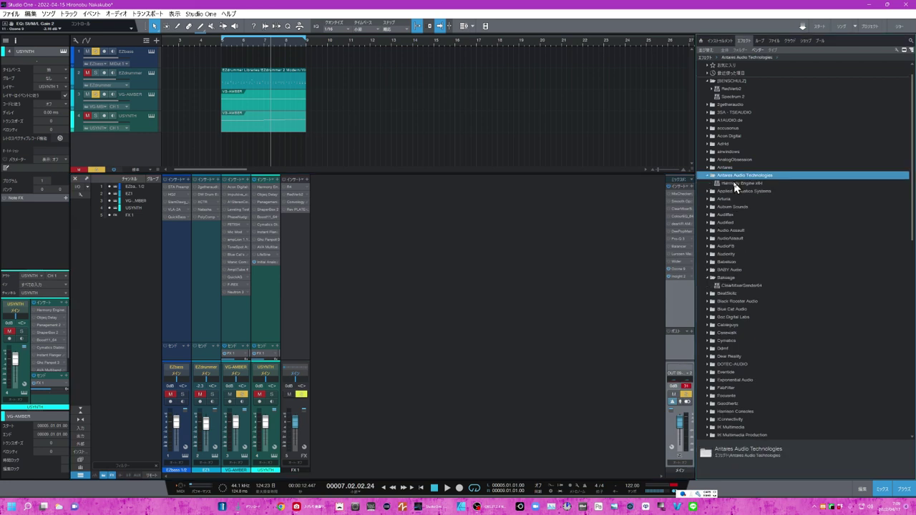
left_click_drag(736, 184, 298, 244)
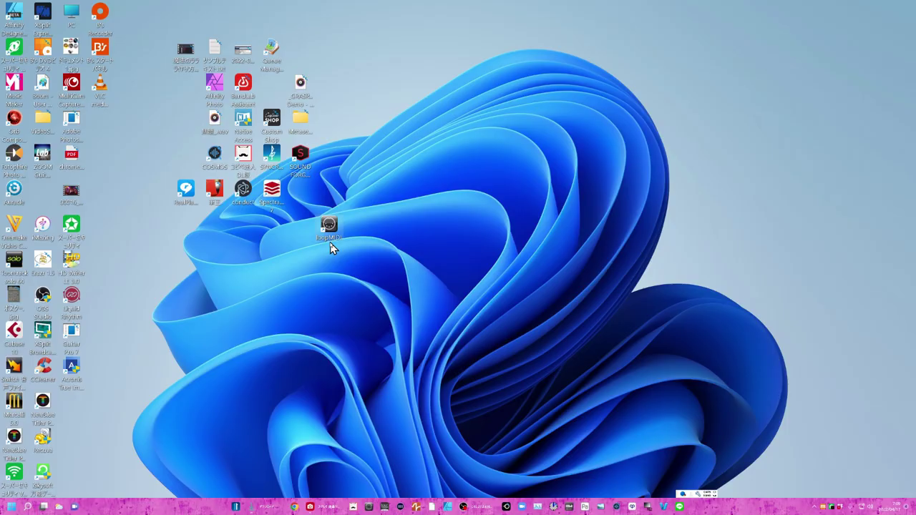
Step: Relaunch Studio One and select starting with options (オプションで起動) in the safety dialog
double_click(330, 243)
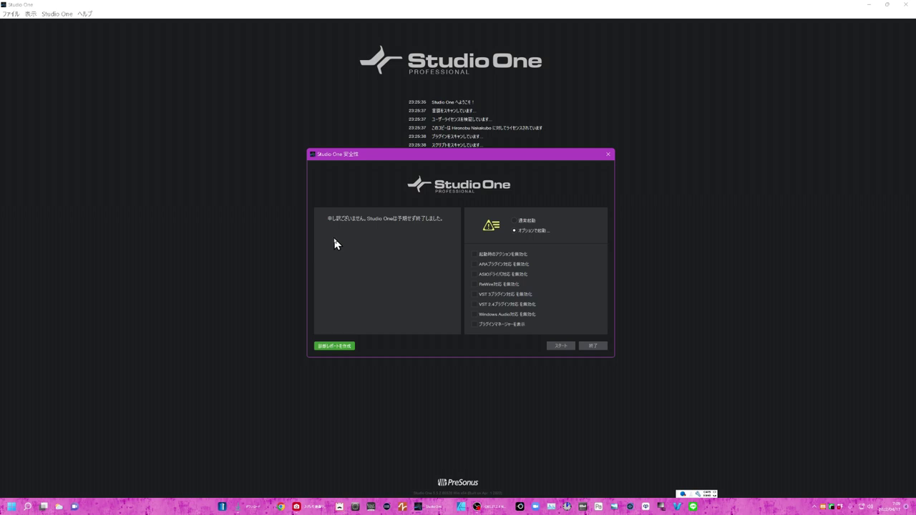
left_click(510, 223)
left_click(509, 231)
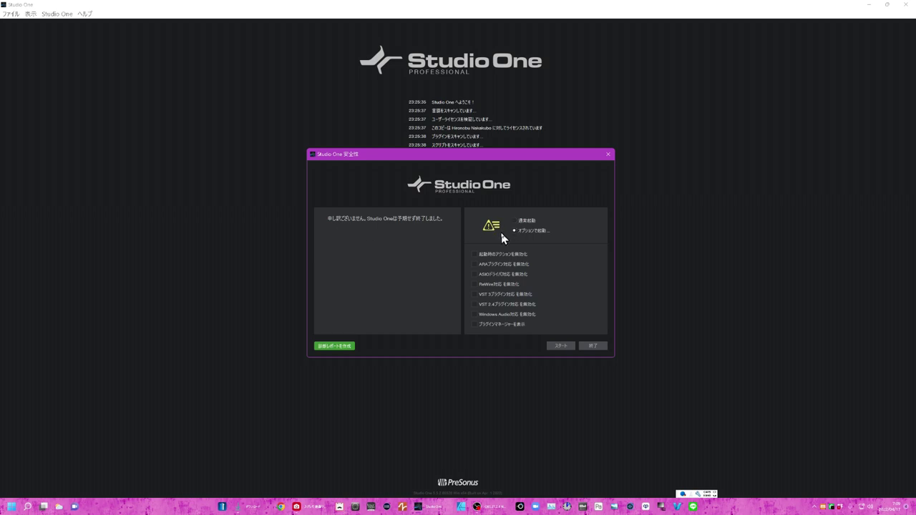